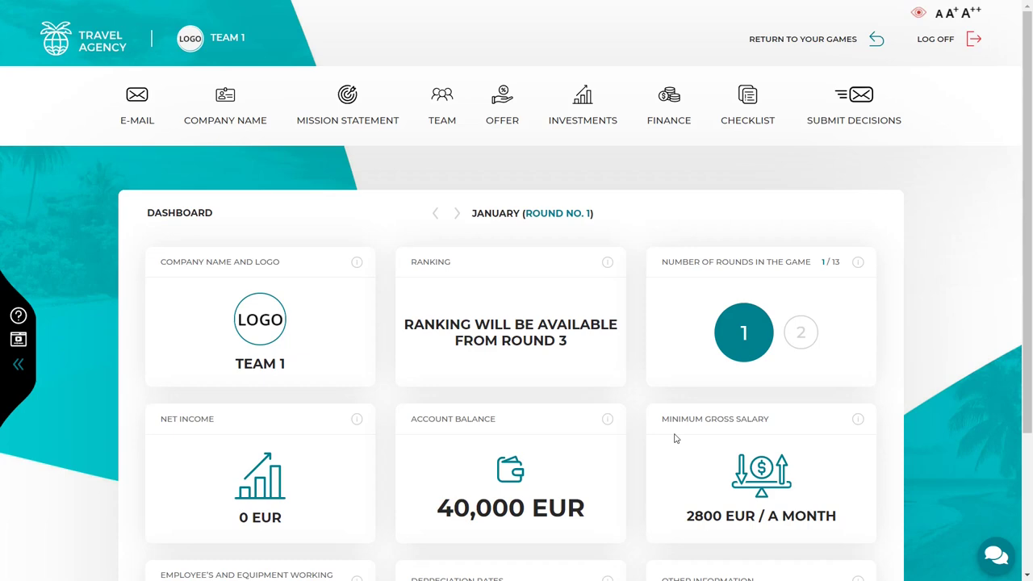
# Review the January dashboard tiles and read the information note for the company name and logo
pyautogui.scroll(-3, 676, 438)
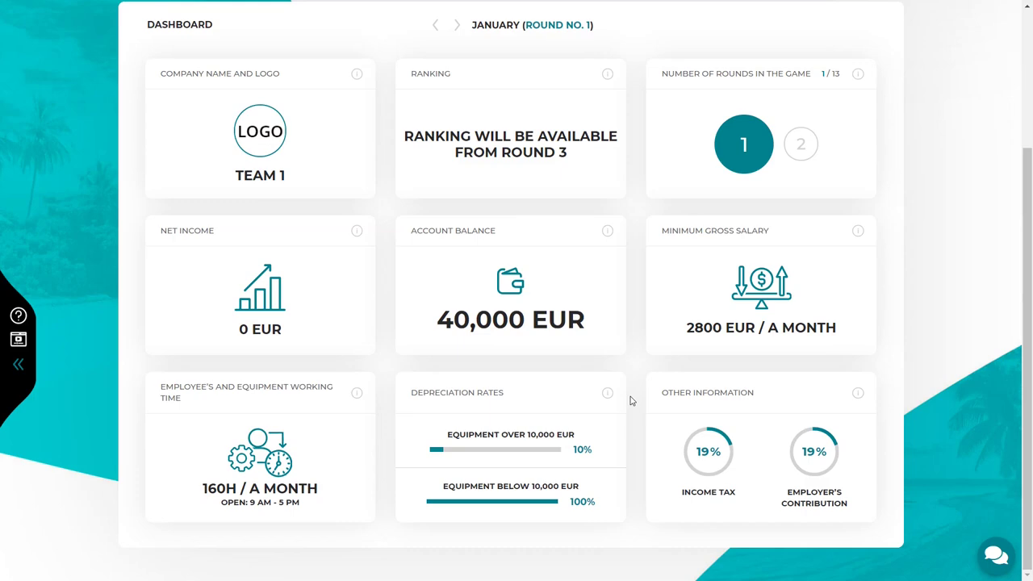
pyautogui.scroll(3, 631, 400)
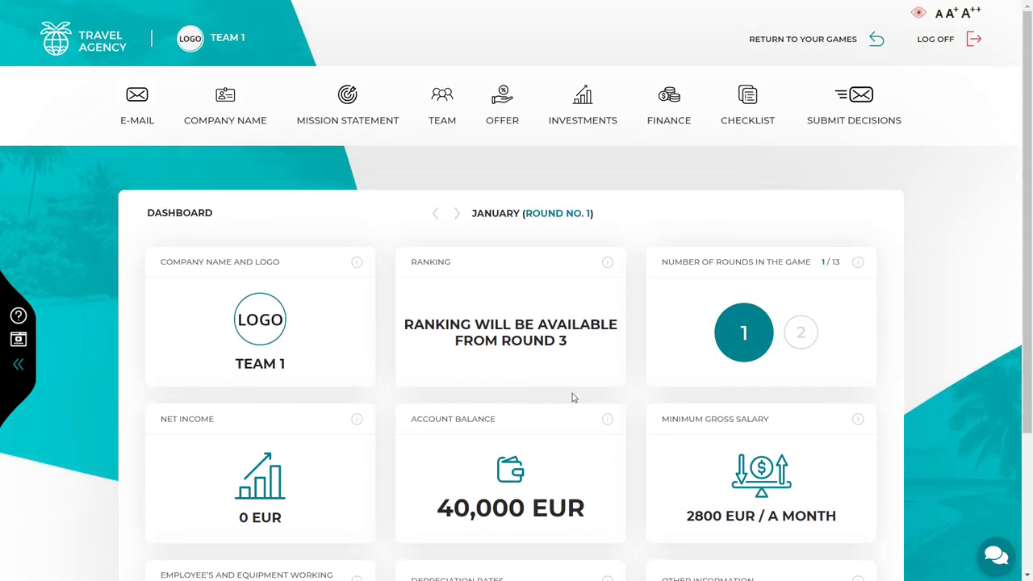
pyautogui.click(93, 56)
pyautogui.click(356, 266)
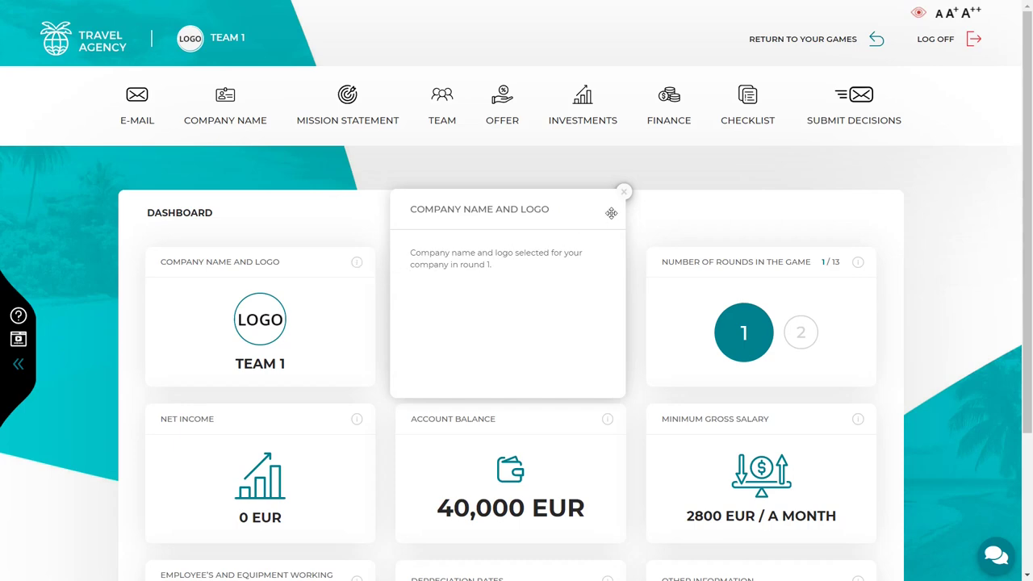
pyautogui.click(622, 193)
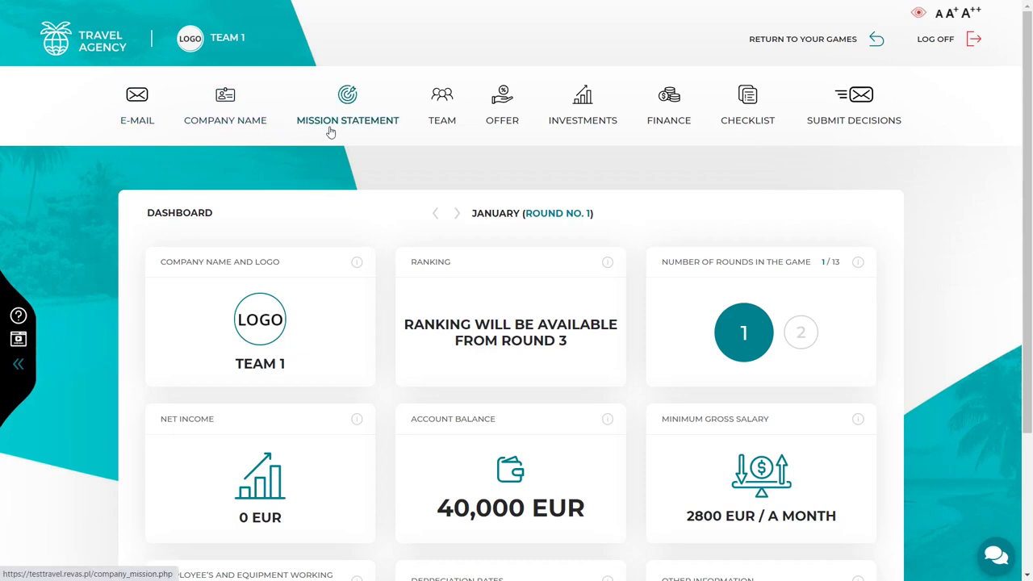
pyautogui.click(509, 125)
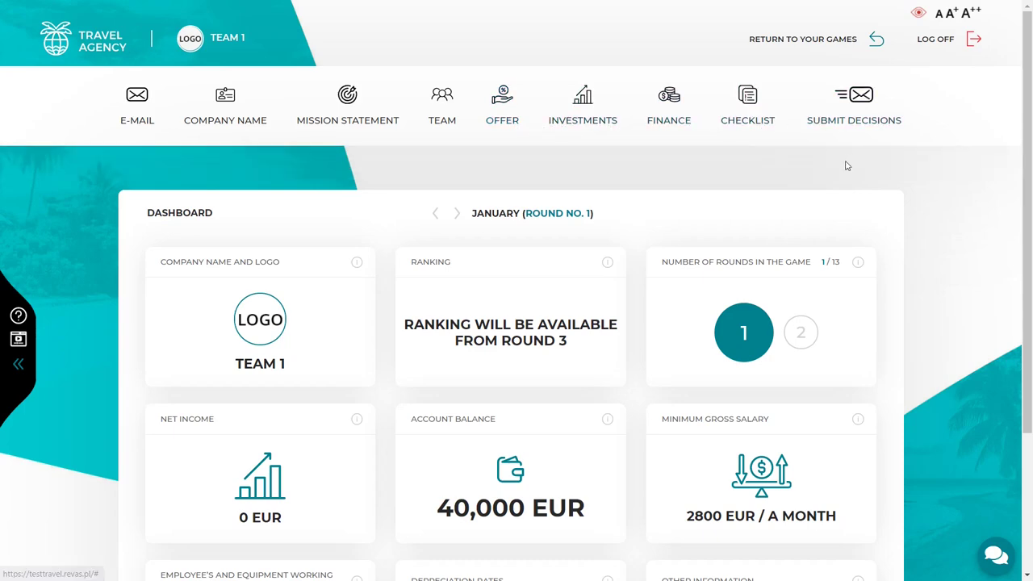
# Read the Business Mentor's January business support message in the company mailbox, and close it
pyautogui.click(153, 124)
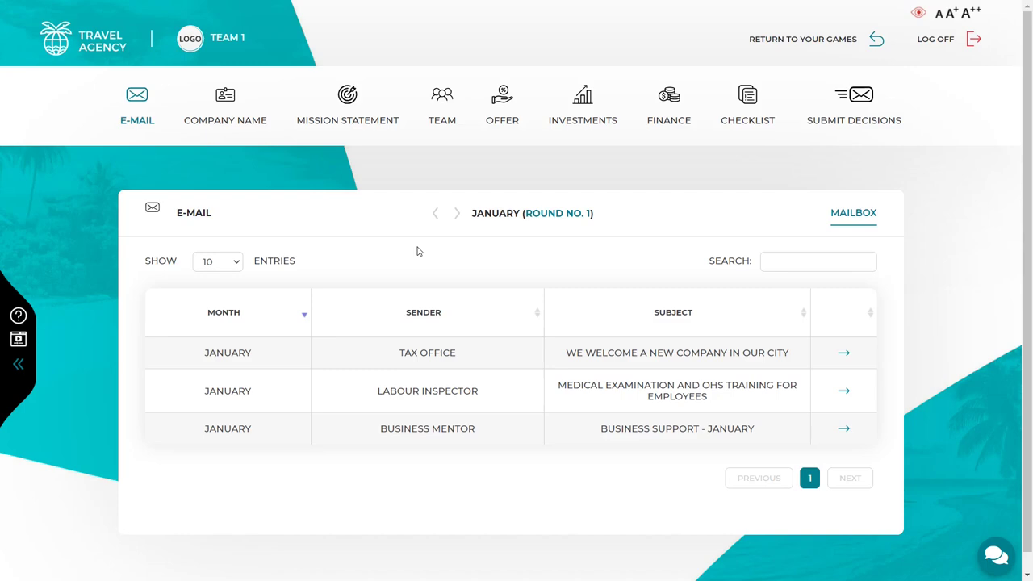
pyautogui.click(844, 430)
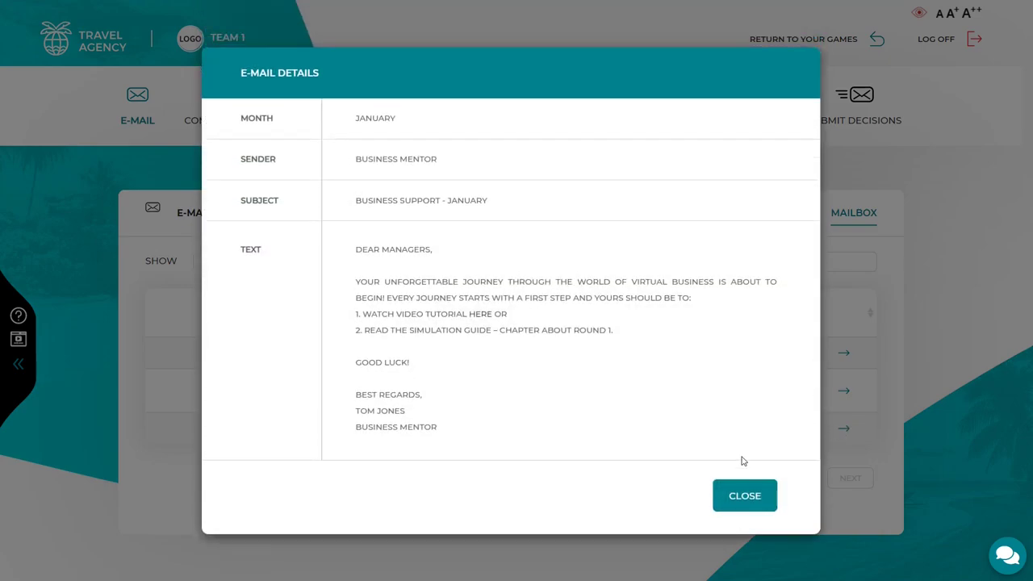
pyautogui.click(744, 496)
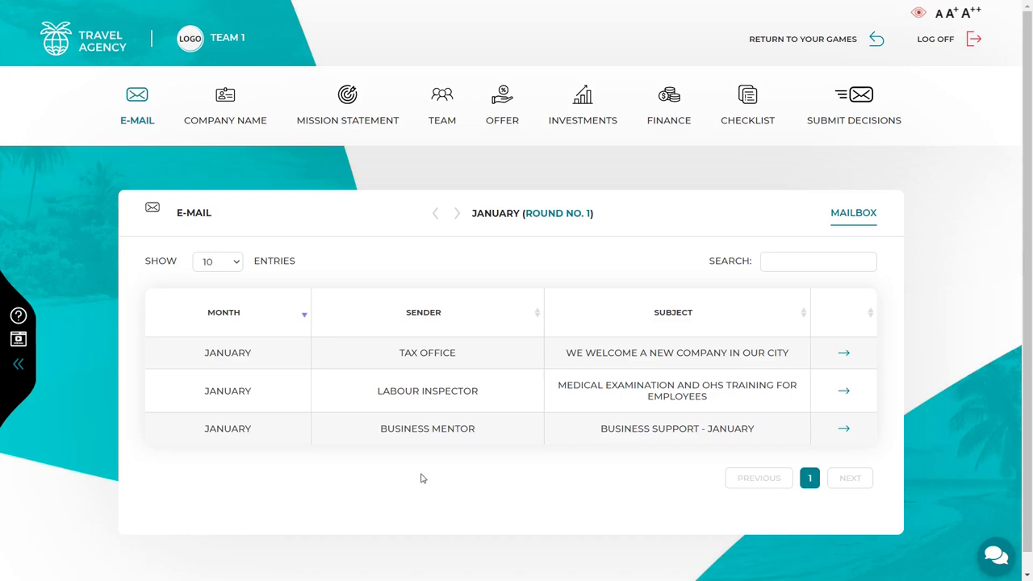
# Enter AAA as the company's name in the company name decisions and save it
pyautogui.click(227, 124)
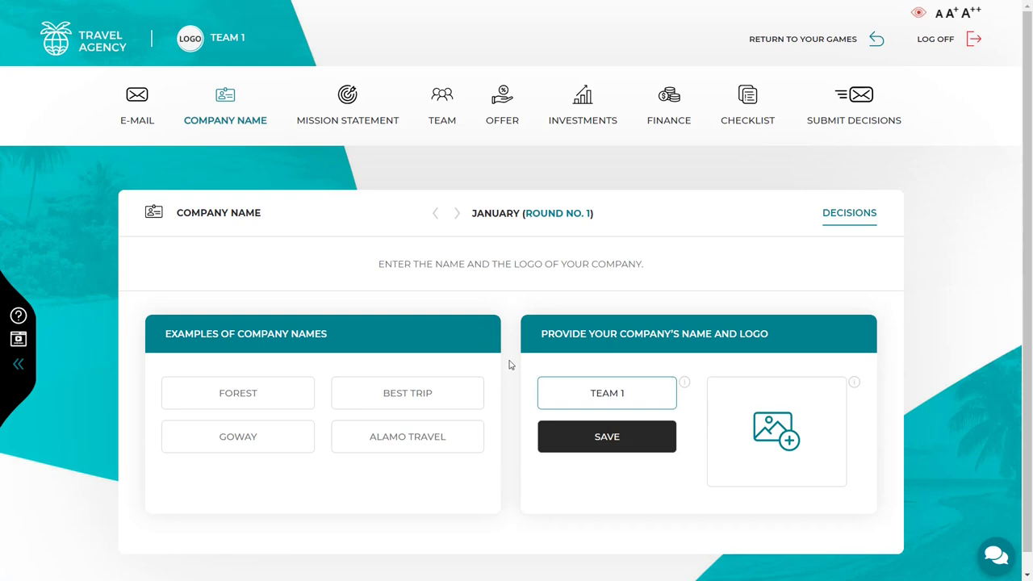
pyautogui.doubleClick(611, 393)
pyautogui.click(610, 393)
pyautogui.hotkey('ctrl', 'a')
pyautogui.write('AAA')
pyautogui.click(638, 435)
# Set the company's name to GO REVAS and save it
pyautogui.doubleClick(624, 397)
pyautogui.write('GO REVAS')
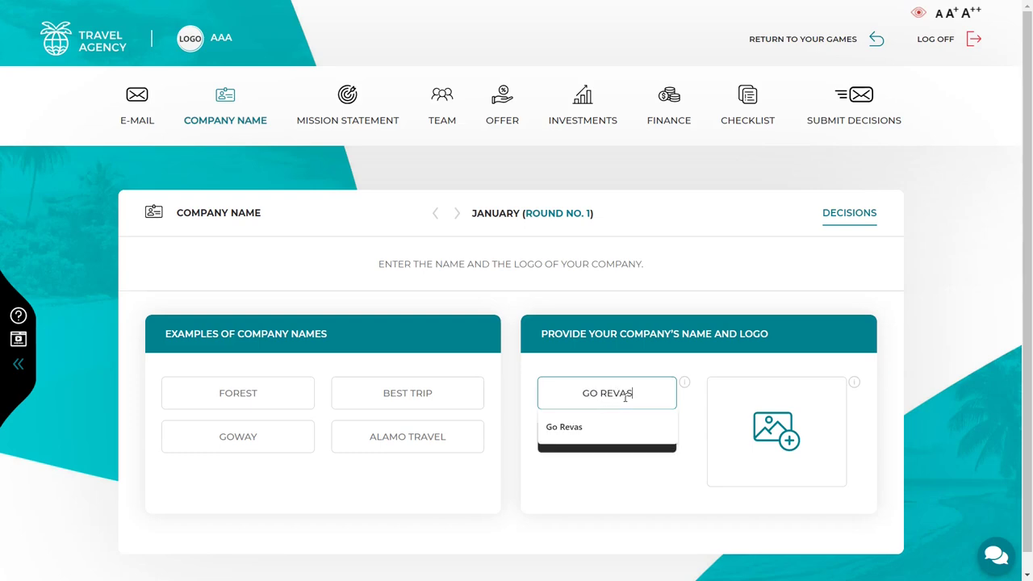
pyautogui.click(610, 434)
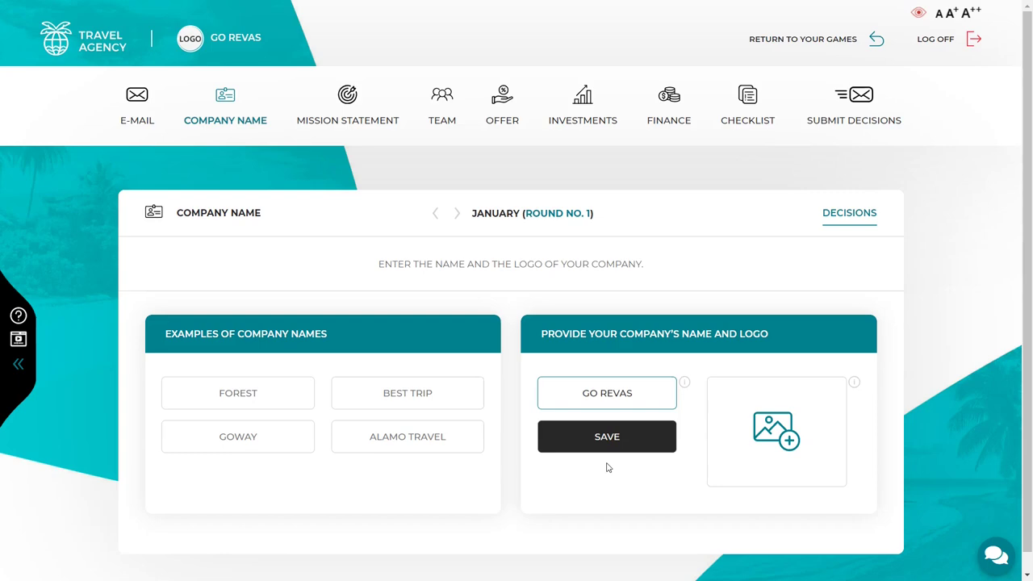
# Enter "your mission statement" as the company's mission statement and save it
pyautogui.click(345, 96)
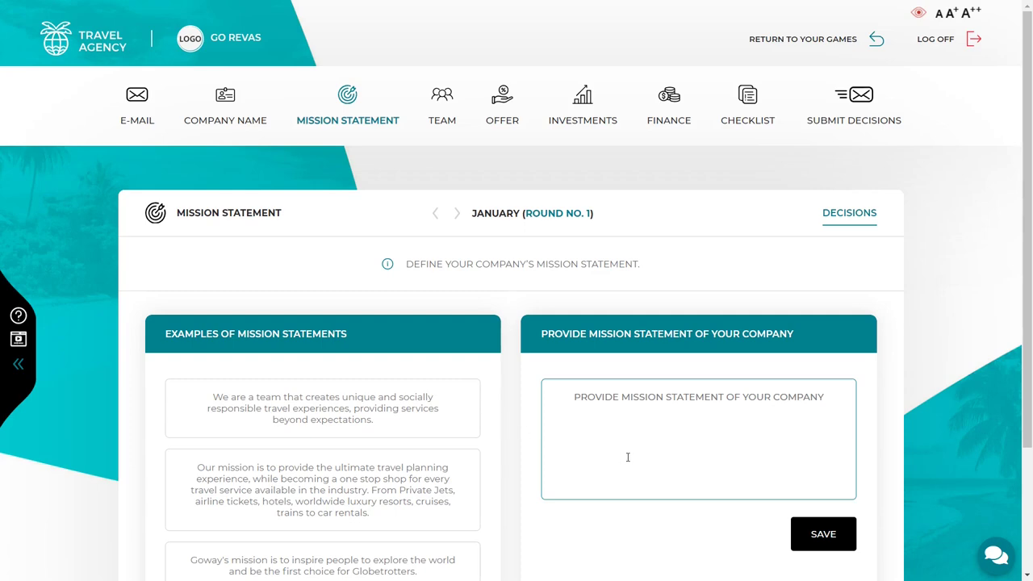
pyautogui.write('your mission st')
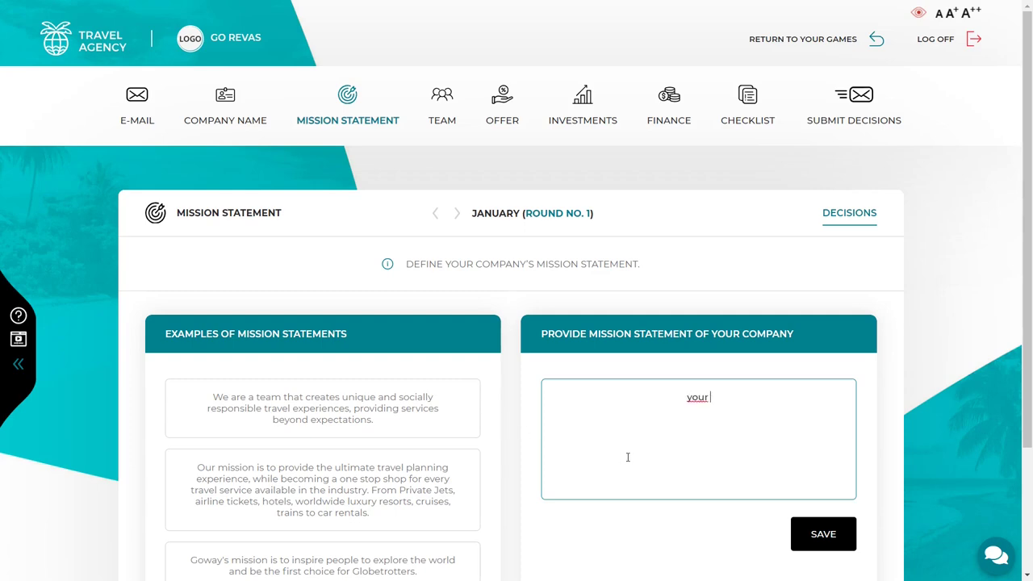
pyautogui.write('tatement')
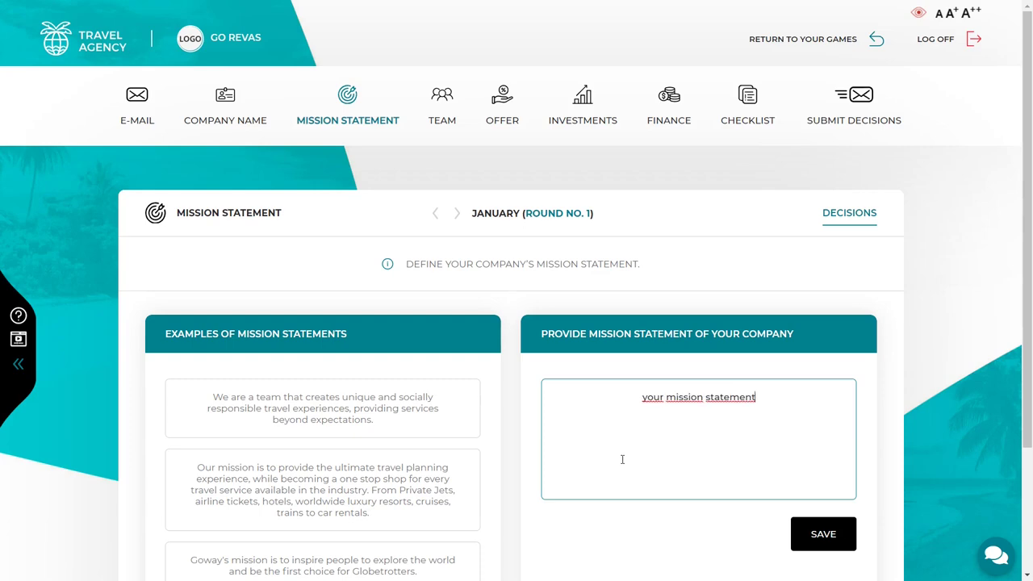
pyautogui.click(819, 534)
# Adopt the team rules on mandatory meeting attendance, unanimous decisions by the whole team, and every member voicing their opinion in discussions
pyautogui.moveTo(440, 97)
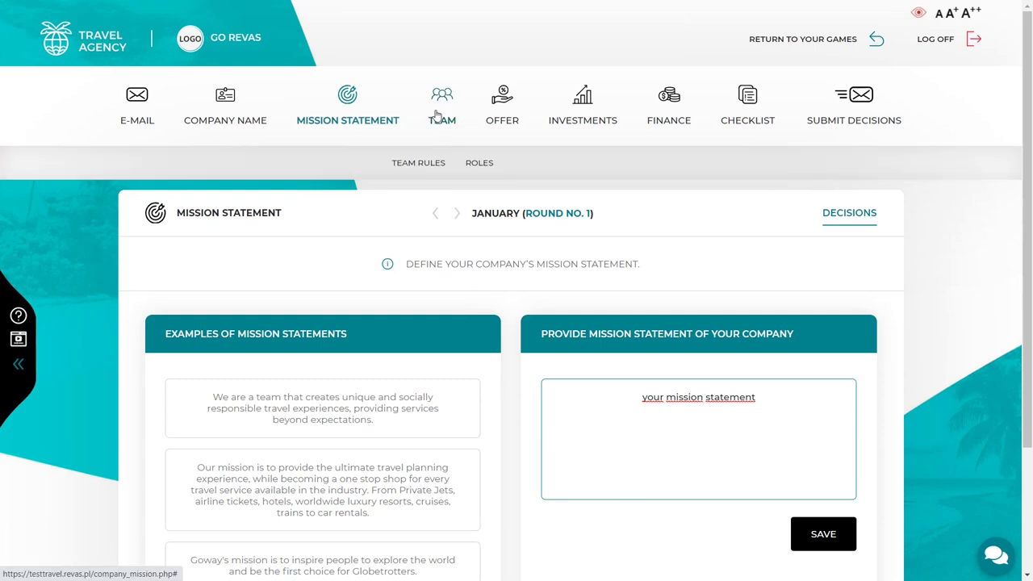
pyautogui.click(431, 161)
pyautogui.scroll(-3, 401, 302)
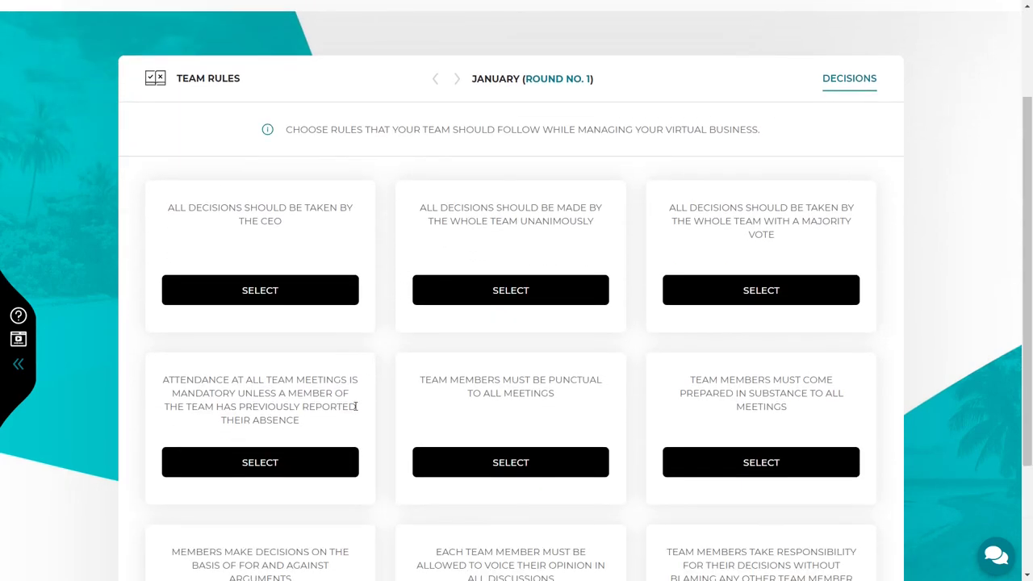
pyautogui.click(339, 464)
pyautogui.click(470, 301)
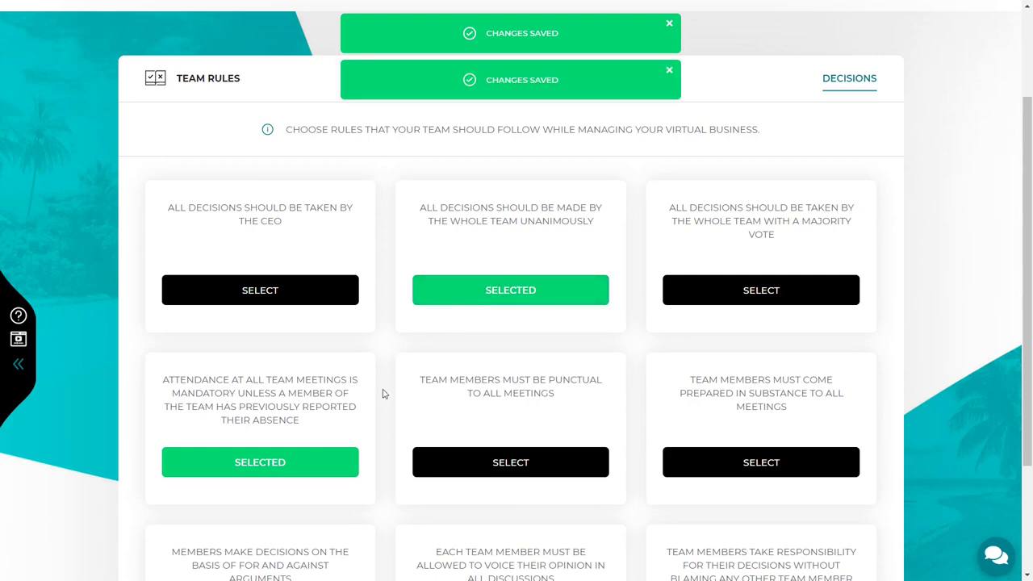
pyautogui.scroll(-3, 382, 393)
pyautogui.click(510, 498)
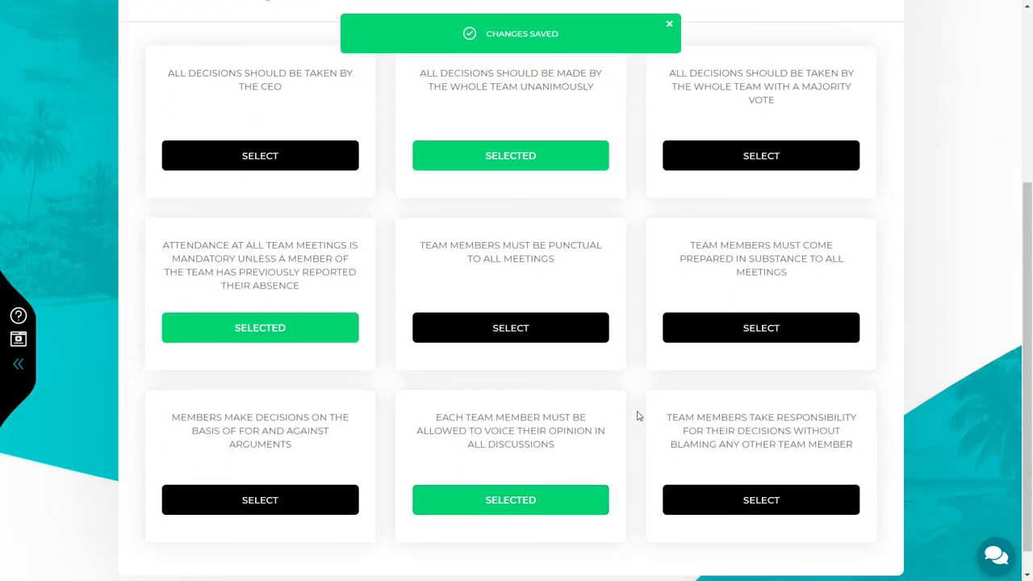
# Assign the Financial, HR and Sales Department roles to the listed team member
pyautogui.scroll(5, 638, 416)
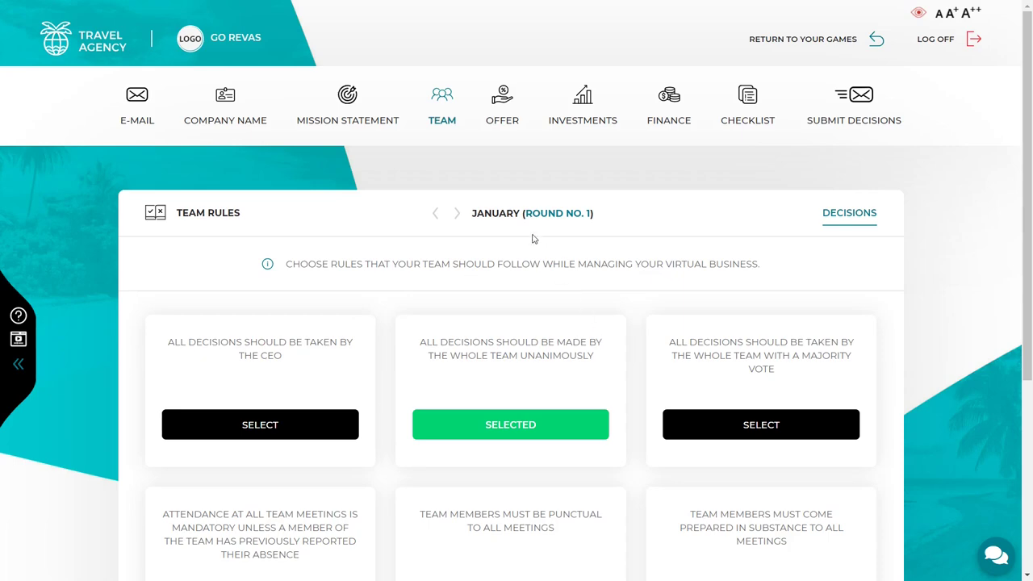
pyautogui.moveTo(450, 134)
pyautogui.click(477, 165)
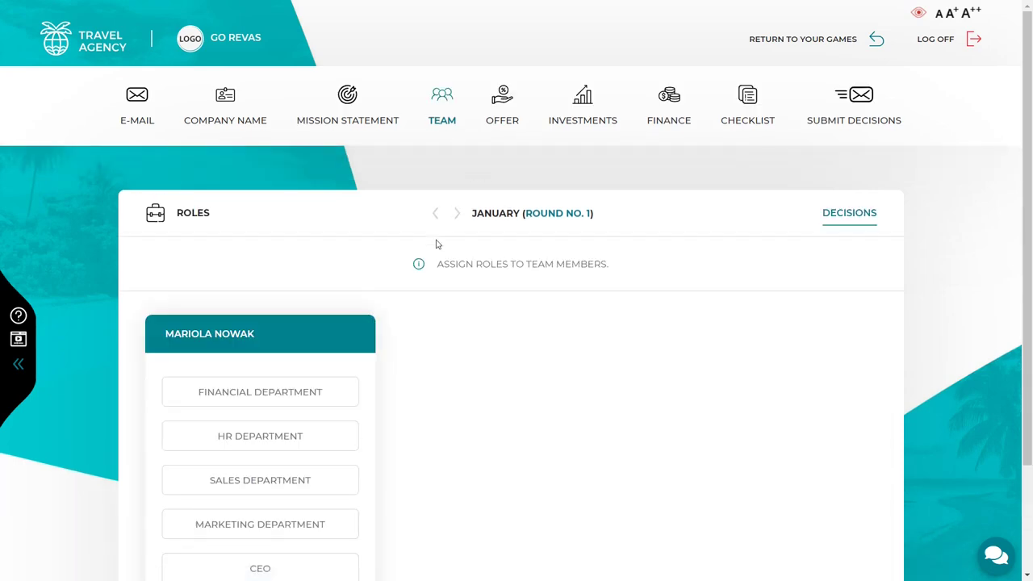
pyautogui.scroll(-2, 416, 341)
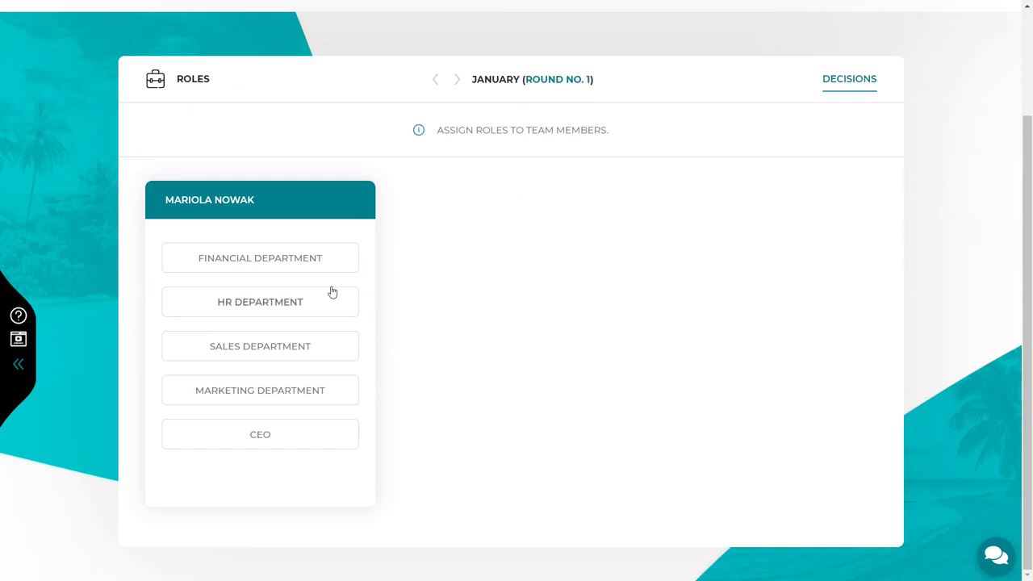
pyautogui.click(297, 265)
pyautogui.click(293, 304)
pyautogui.click(293, 349)
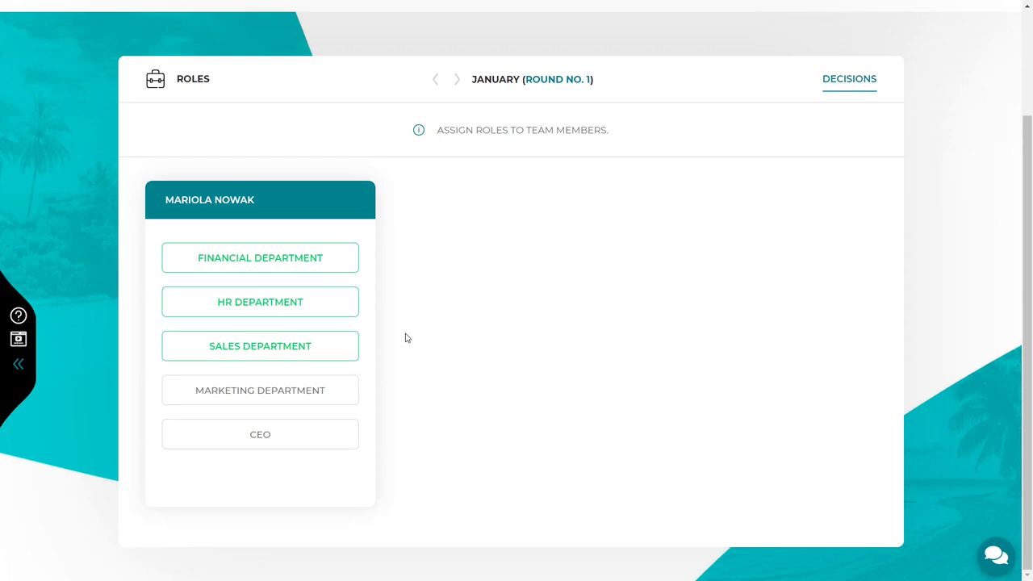
# Examine the resource, equipment and employee requirements of the Adventure Holidays (7 days) service in the offer decisions
pyautogui.scroll(2, 405, 337)
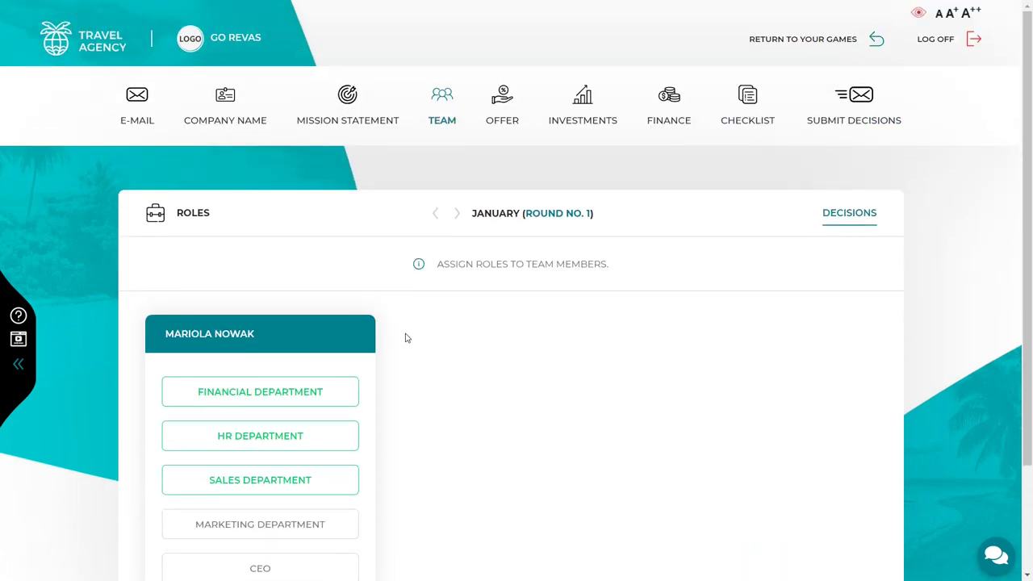
pyautogui.click(500, 129)
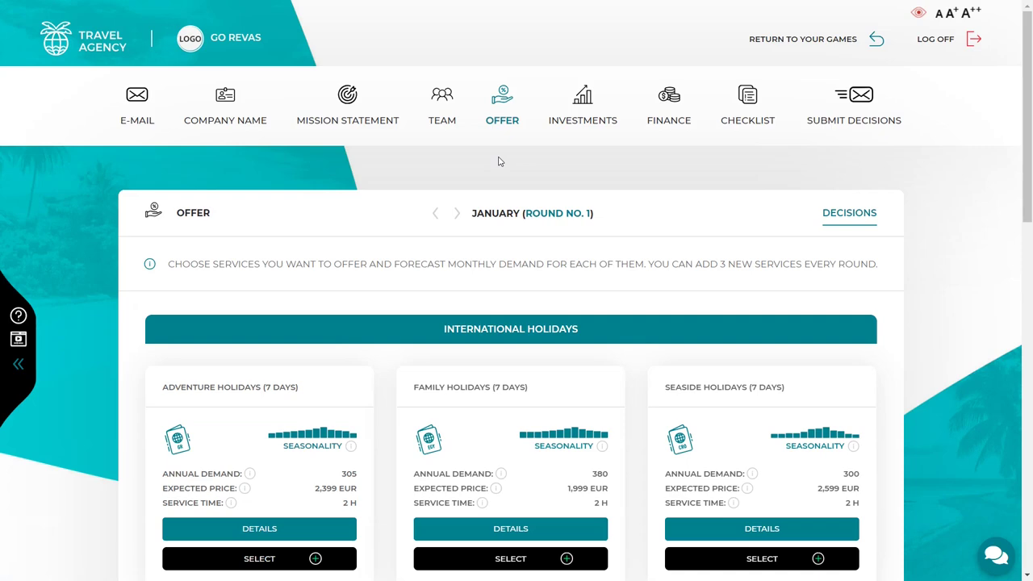
pyautogui.scroll(-2, 104, 399)
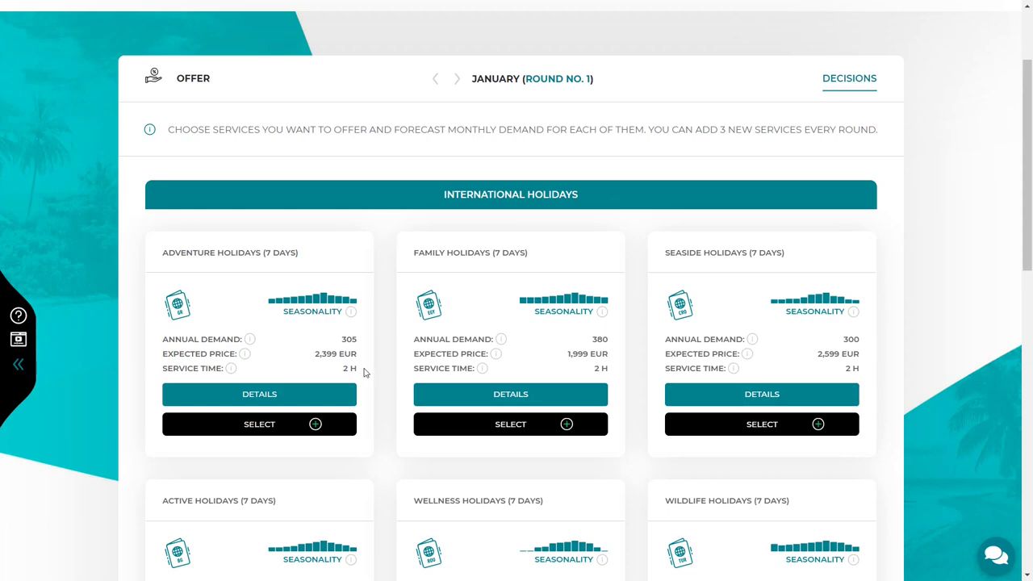
pyautogui.moveTo(295, 303)
pyautogui.click(337, 401)
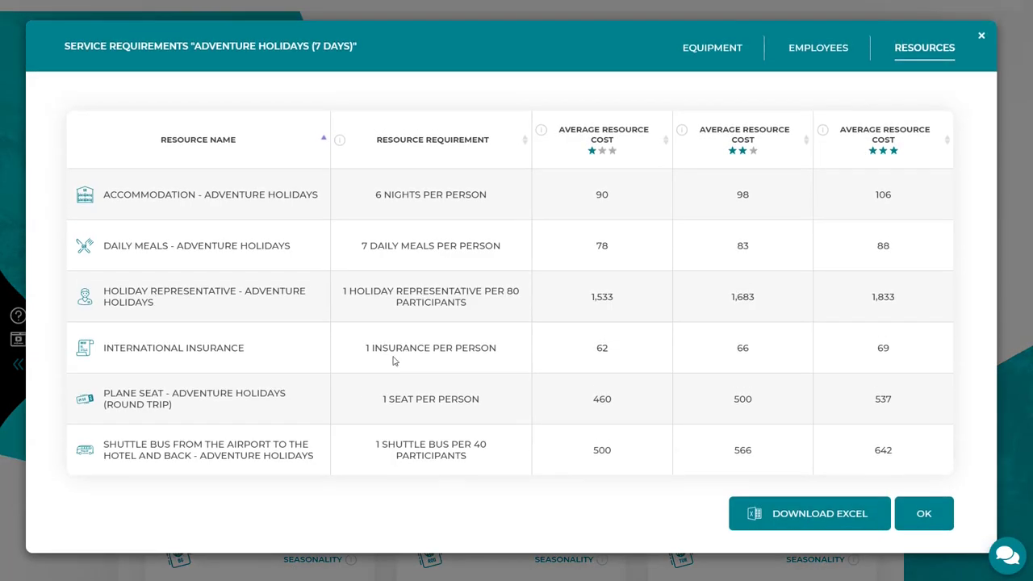
pyautogui.click(731, 48)
pyautogui.click(820, 51)
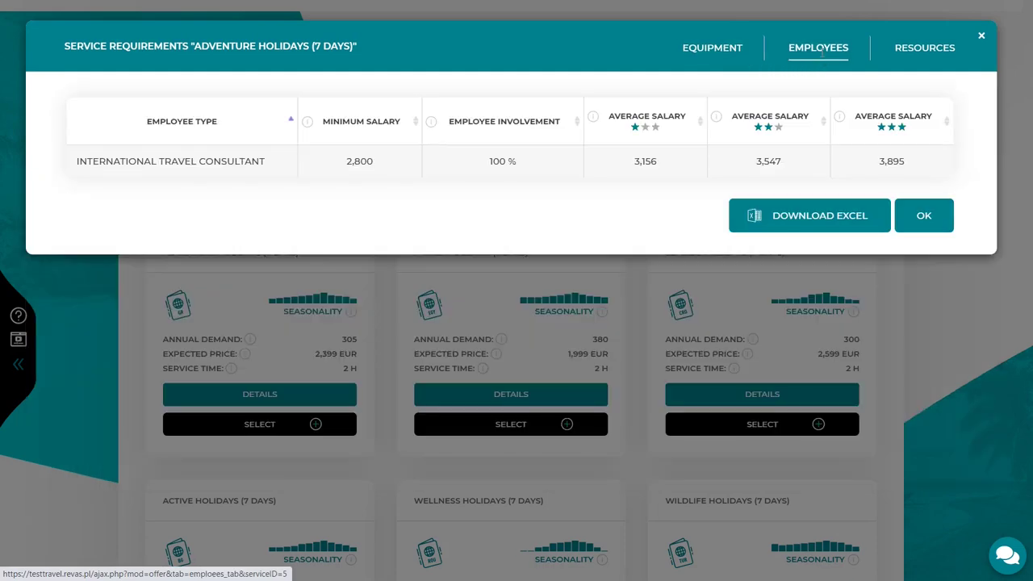
pyautogui.click(924, 216)
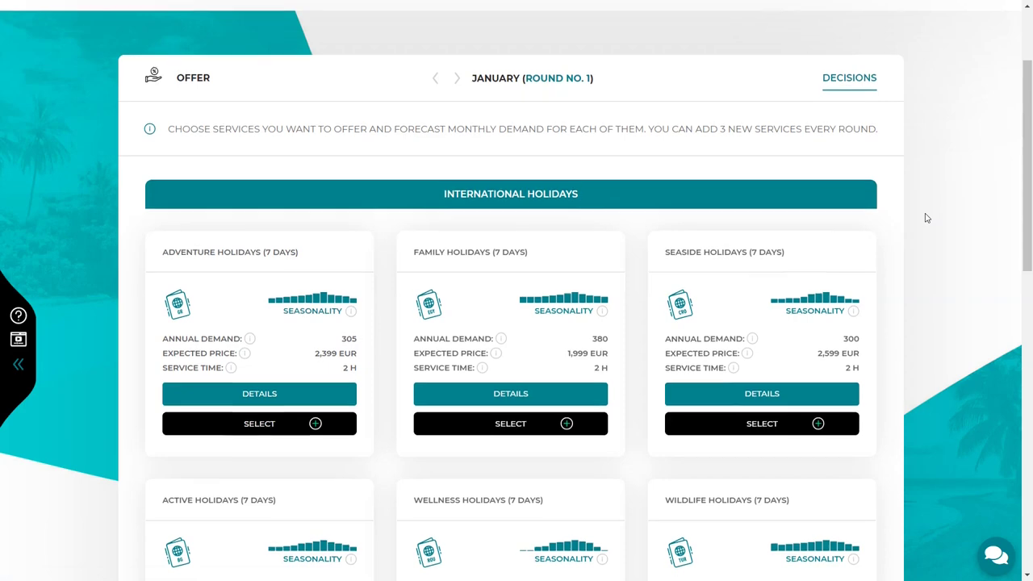
# Add the Adventure, Family and Seaside Holidays (7 days) services to the company's international holidays offer
pyautogui.scroll(-2, 926, 218)
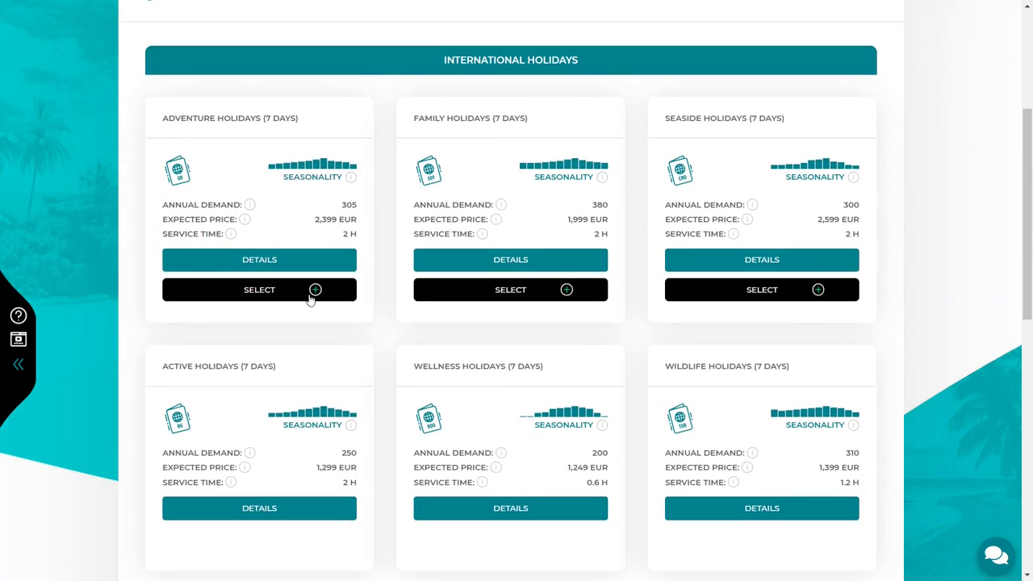
pyautogui.scroll(-2, 885, 183)
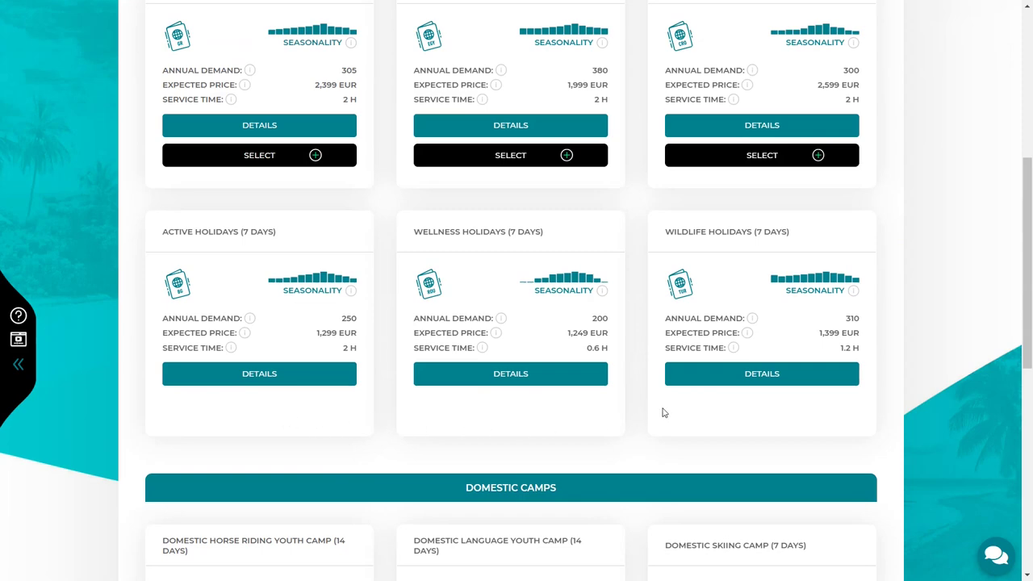
pyautogui.scroll(3, 650, 412)
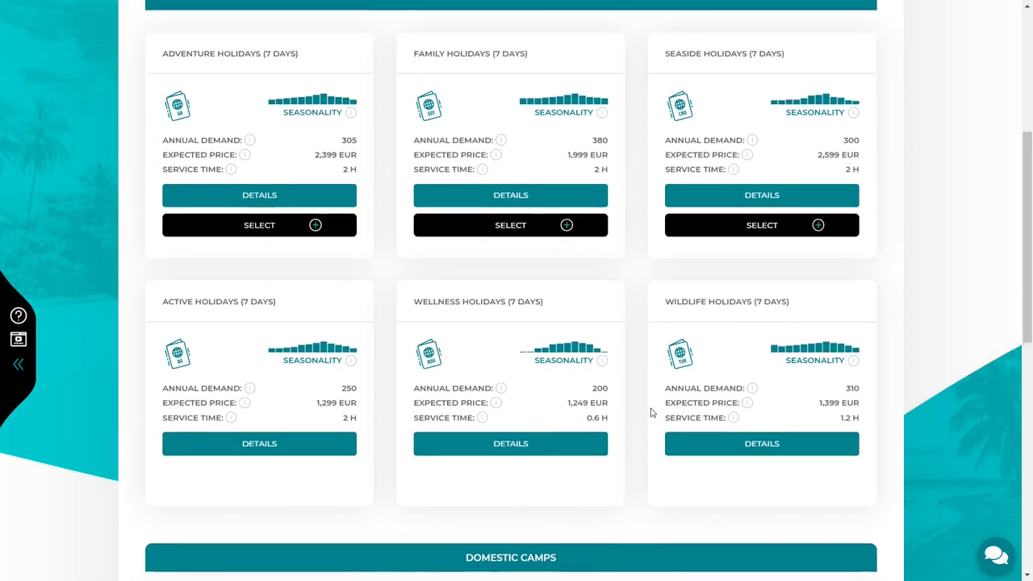
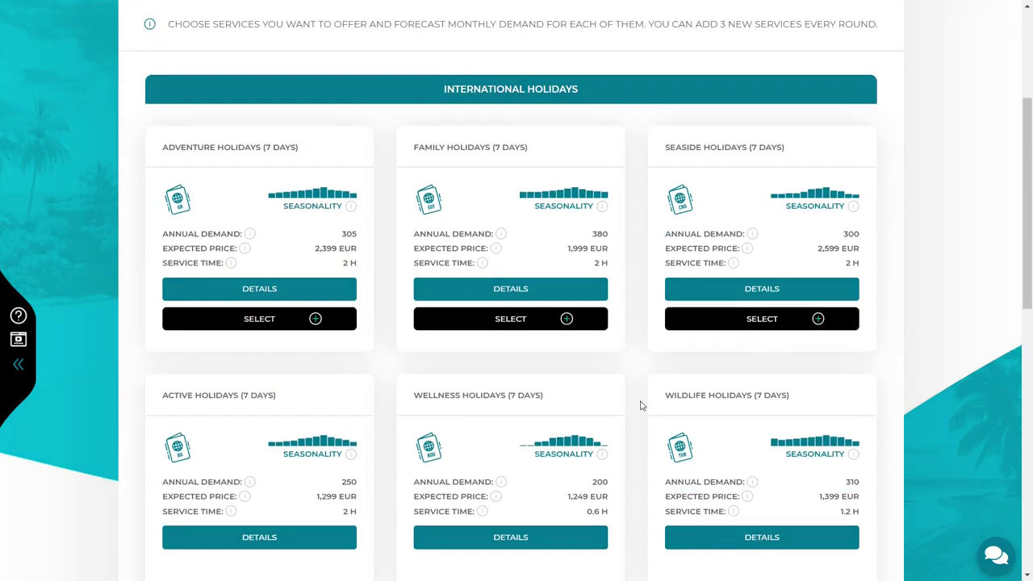
pyautogui.scroll(1, 641, 405)
pyautogui.click(339, 363)
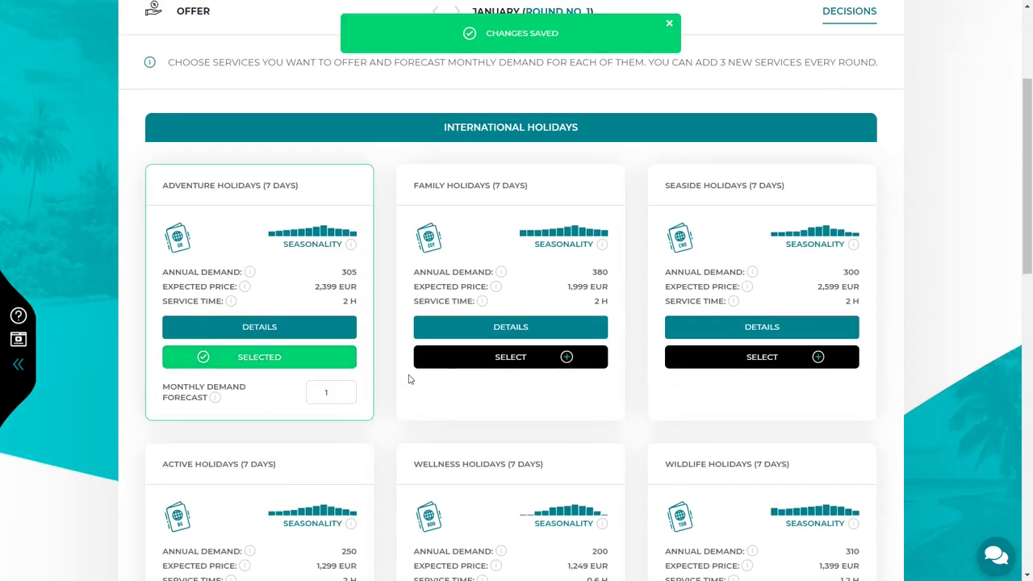
pyautogui.click(451, 369)
pyautogui.click(673, 363)
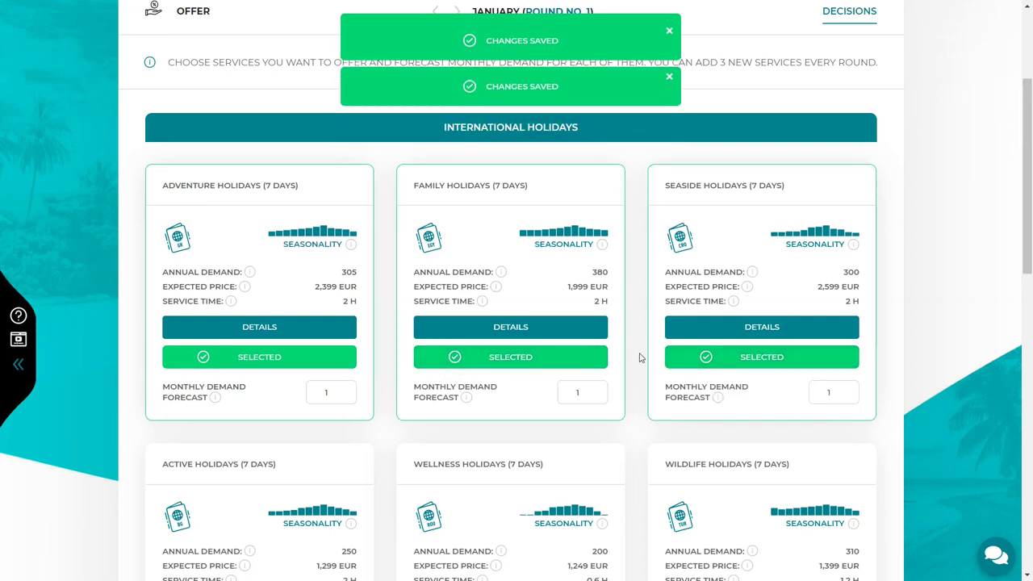
pyautogui.scroll(2, 637, 358)
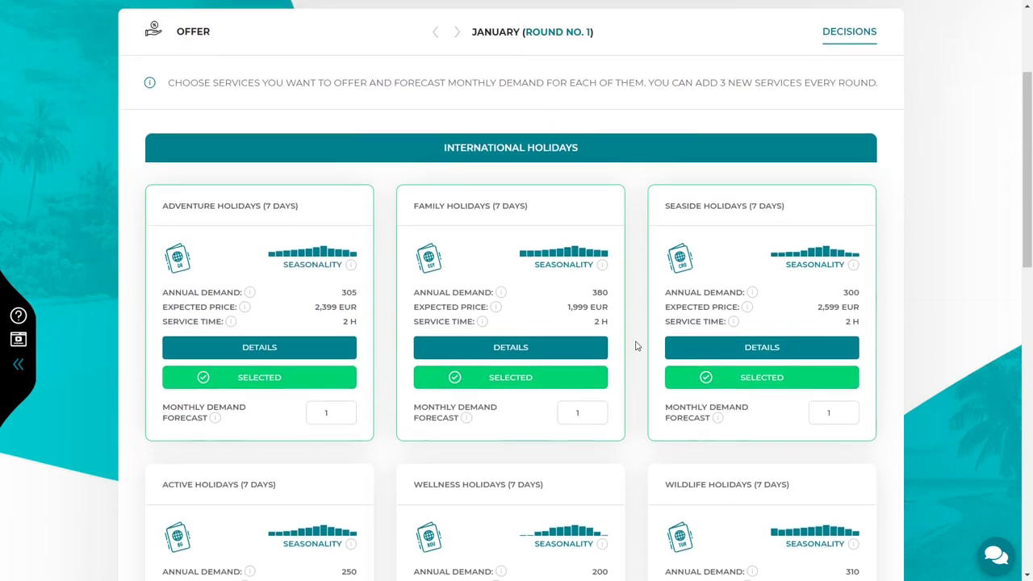
# Switch to the Excel workbook, calculate the February demand forecast in D2 with =B2/12*C2, and copy the formula down to D4
pyautogui.scroll(1, 637, 361)
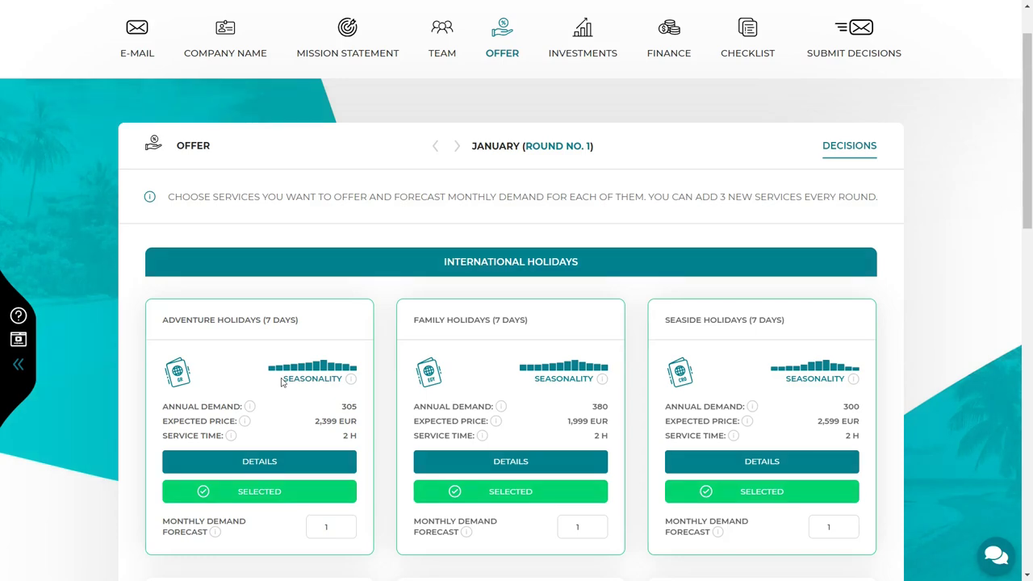
pyautogui.moveTo(305, 371)
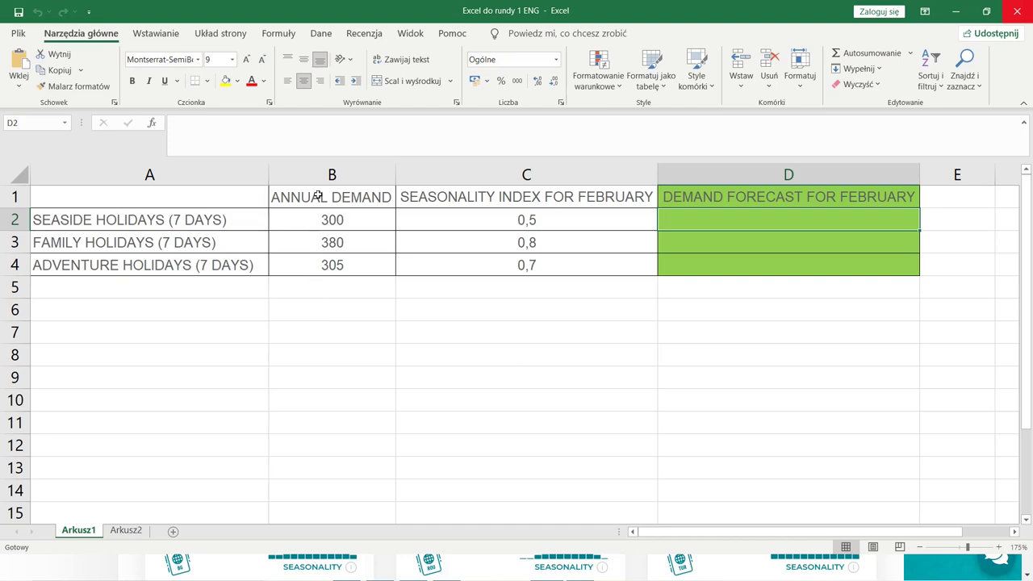
pyautogui.click(332, 174)
pyautogui.click(420, 174)
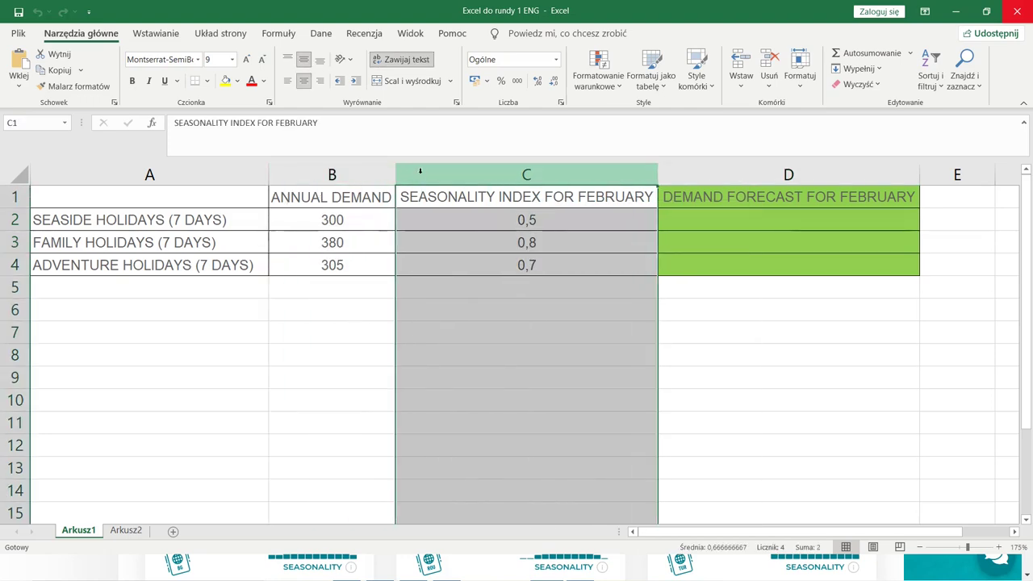
pyautogui.click(680, 290)
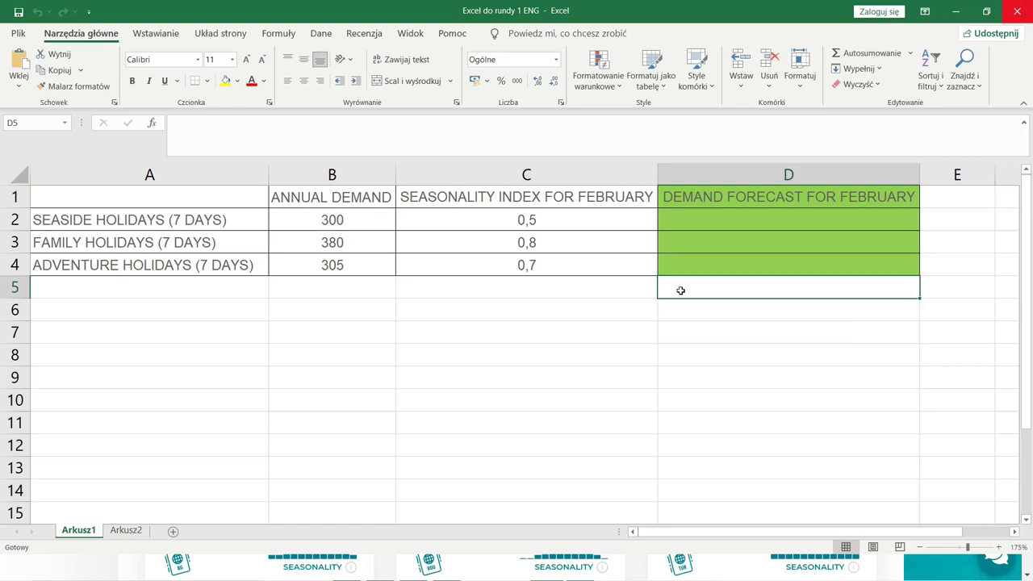
pyautogui.click(713, 220)
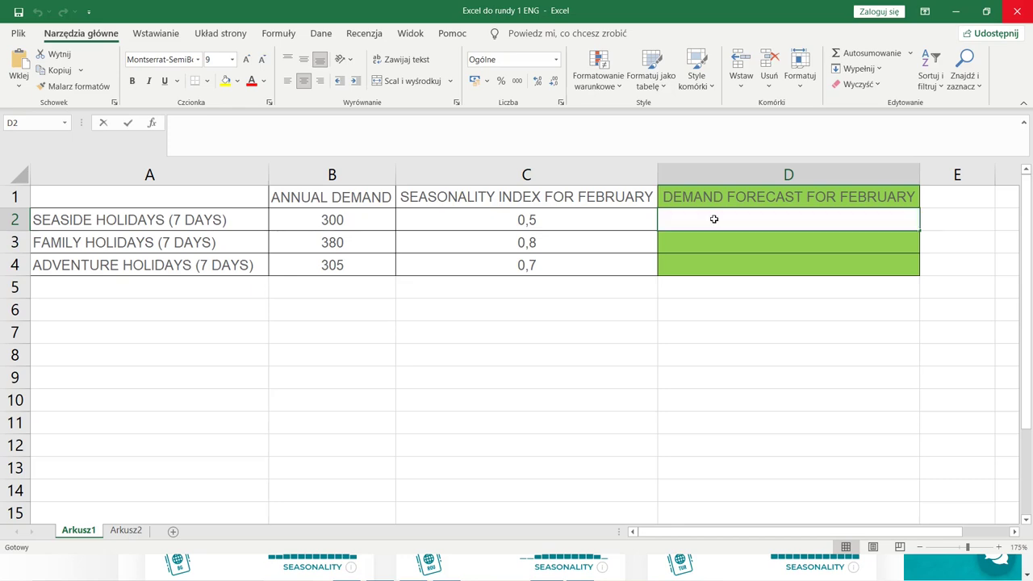
pyautogui.write('=')
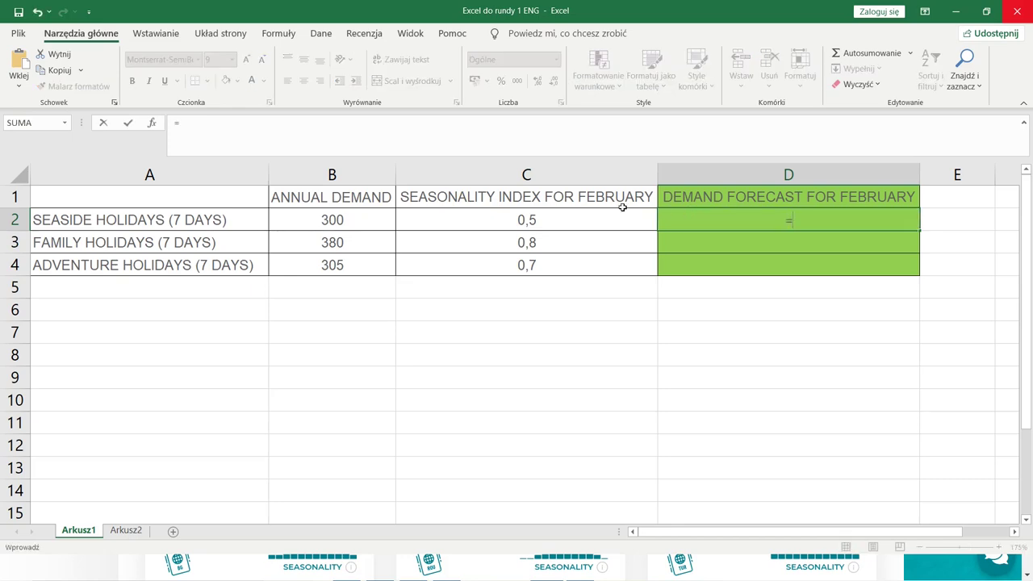
pyautogui.click(371, 218)
pyautogui.write('/12')
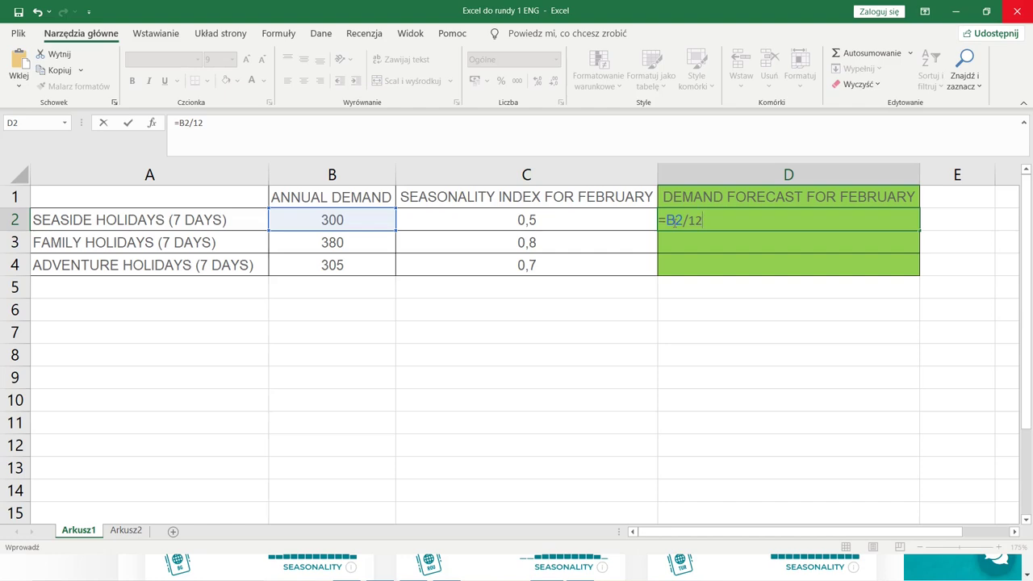
pyautogui.write('*')
pyautogui.click(601, 216)
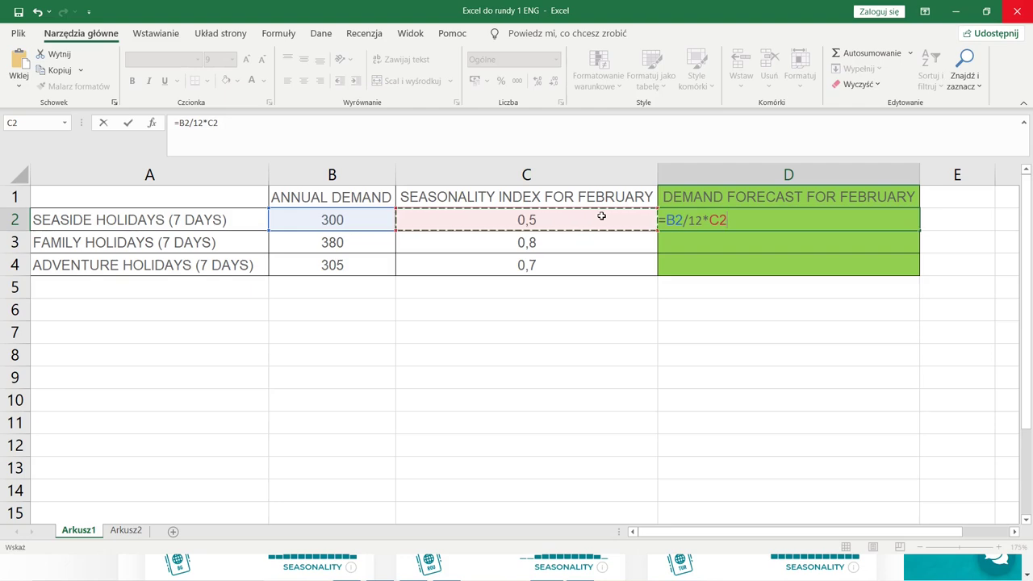
pyautogui.press('Return')
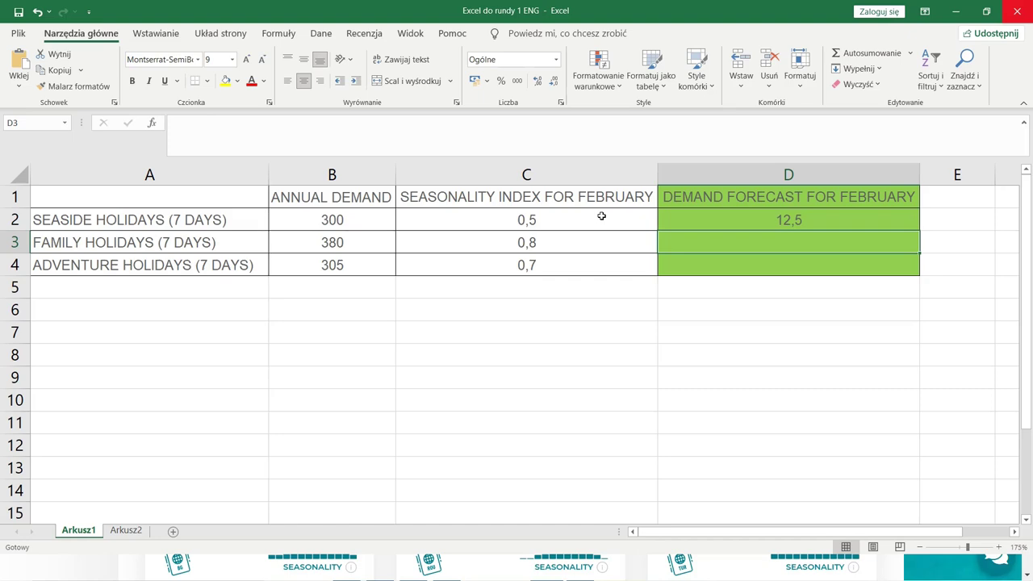
pyautogui.click(823, 219)
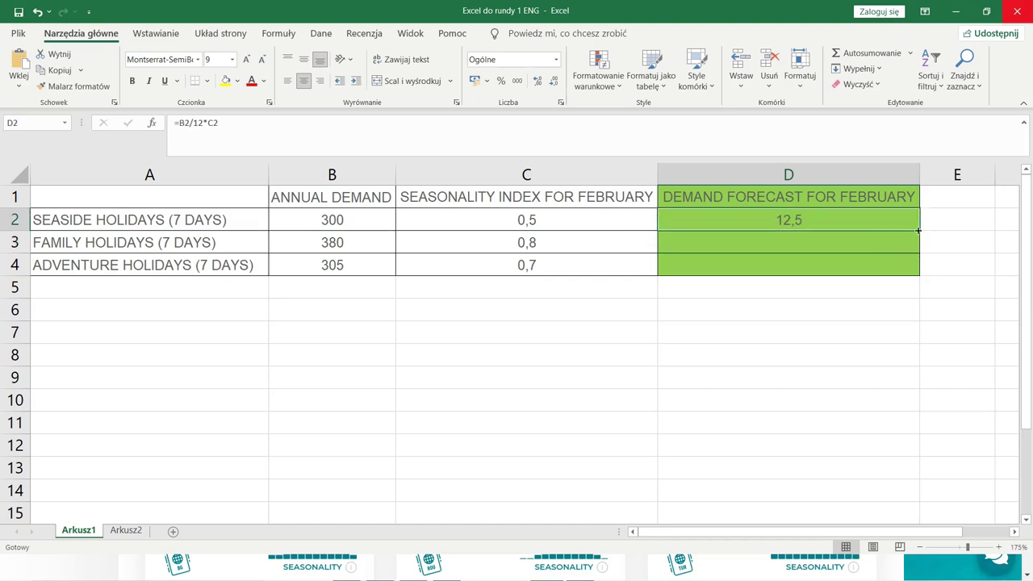
pyautogui.moveTo(918, 231); pyautogui.dragTo(916, 276)
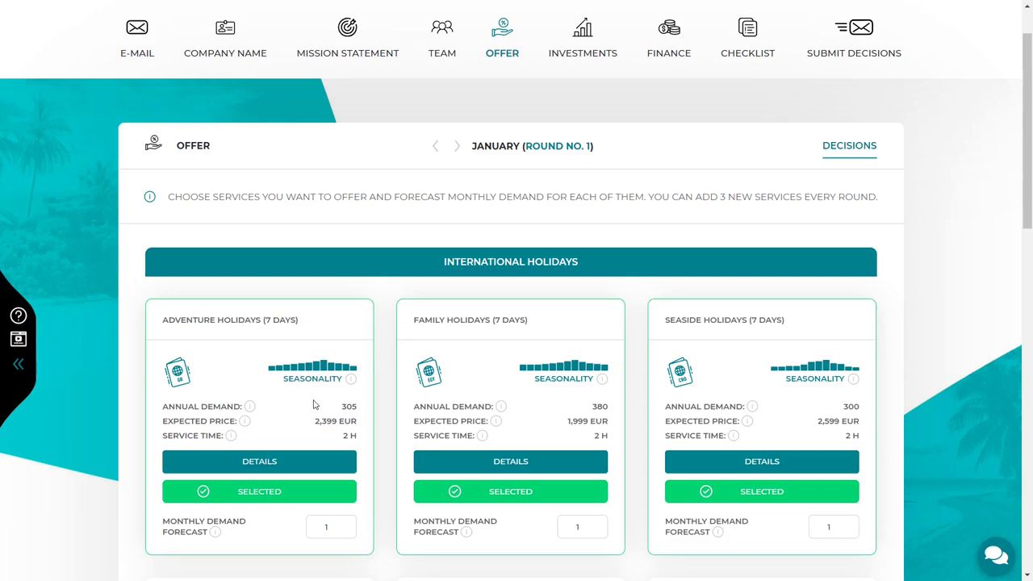
# Set the monthly demand forecast to 17 for Adventure Holidays, 25 for Family Holidays and 12 for Seaside Holidays
pyautogui.click(337, 527)
pyautogui.write('7')
pyautogui.click(577, 527)
pyautogui.press('BackSpace')
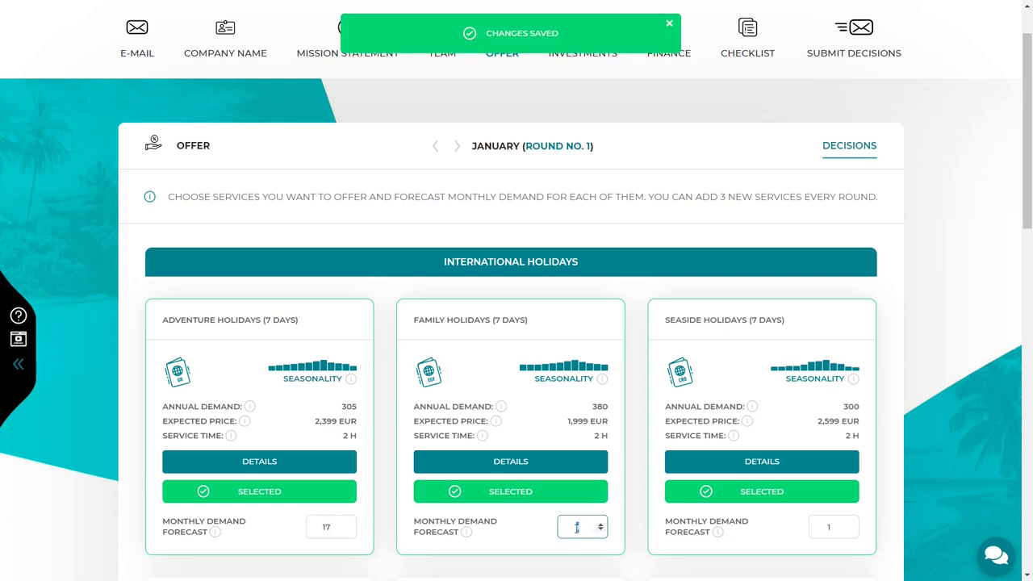
pyautogui.write('25')
pyautogui.click(836, 529)
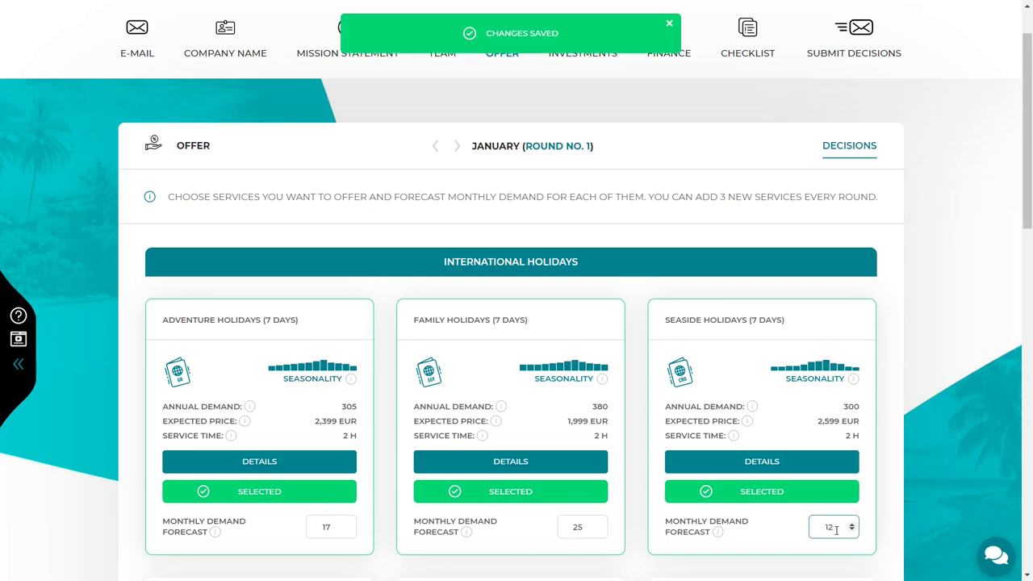
pyautogui.write('2')
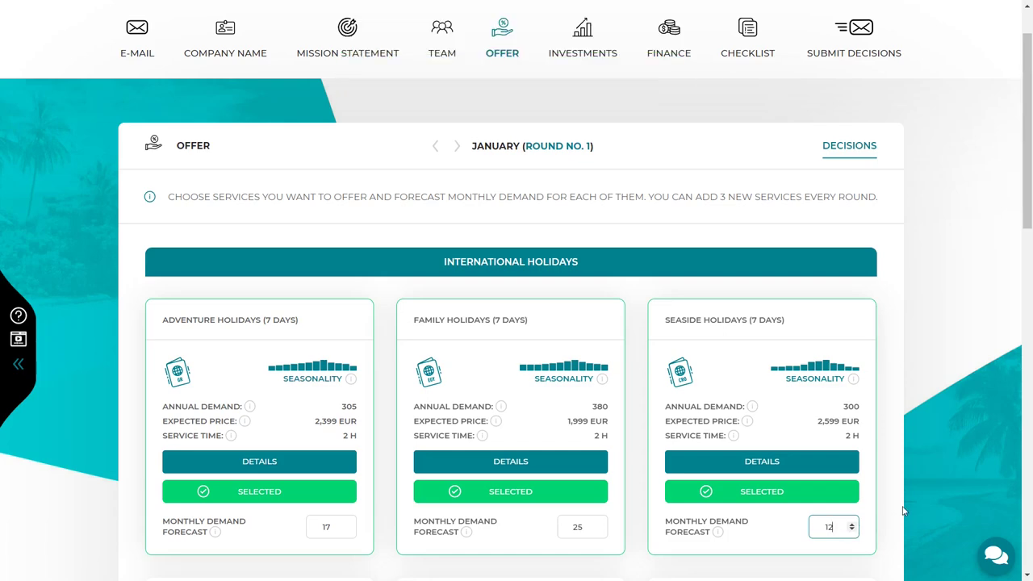
# Review the workstation activation costs in the investment decisions and the service times of the selected holidays in the offer
pyautogui.scroll(1, 903, 510)
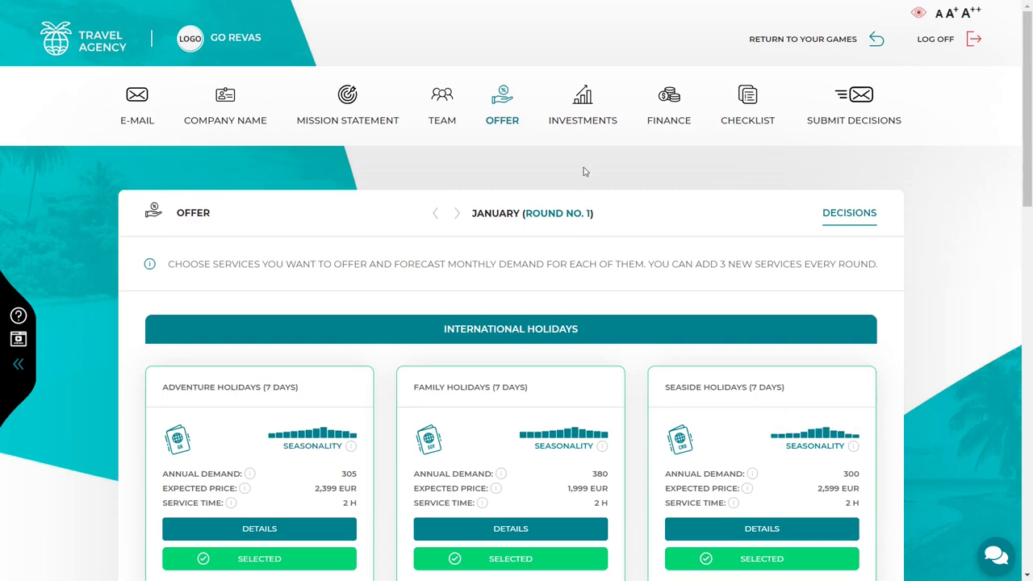
pyautogui.moveTo(587, 129)
pyautogui.click(584, 164)
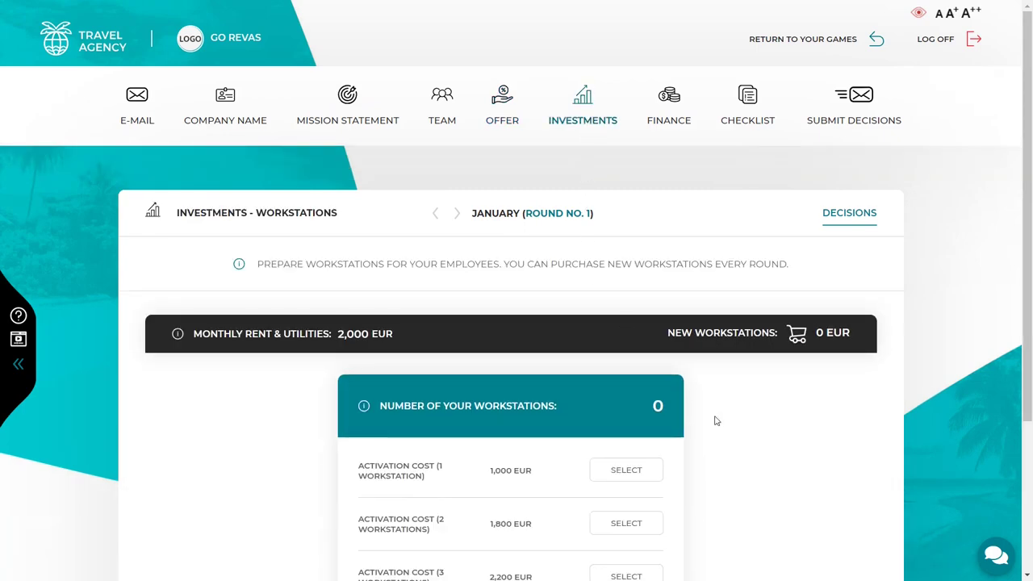
pyautogui.scroll(-1, 751, 391)
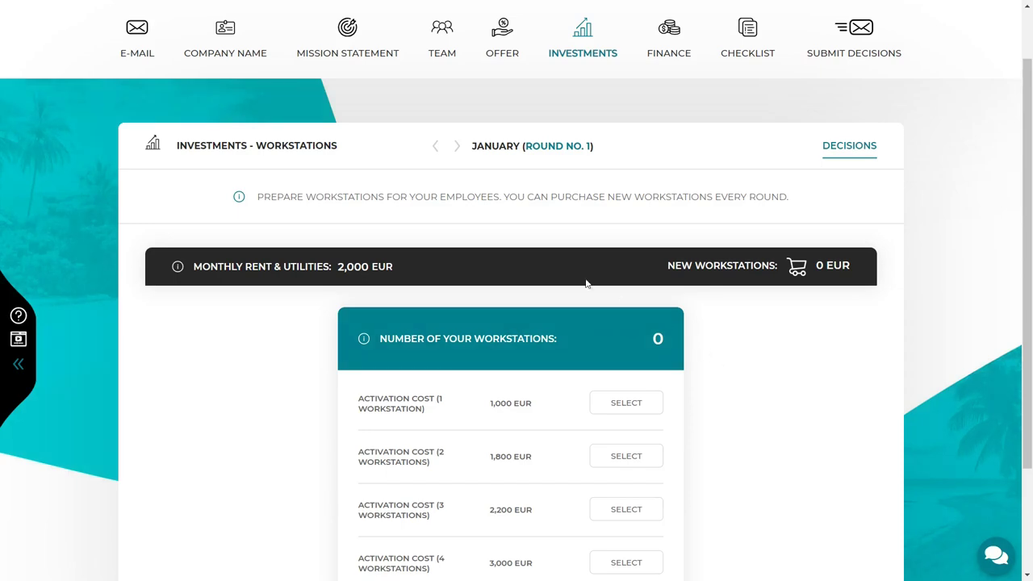
pyautogui.click(489, 56)
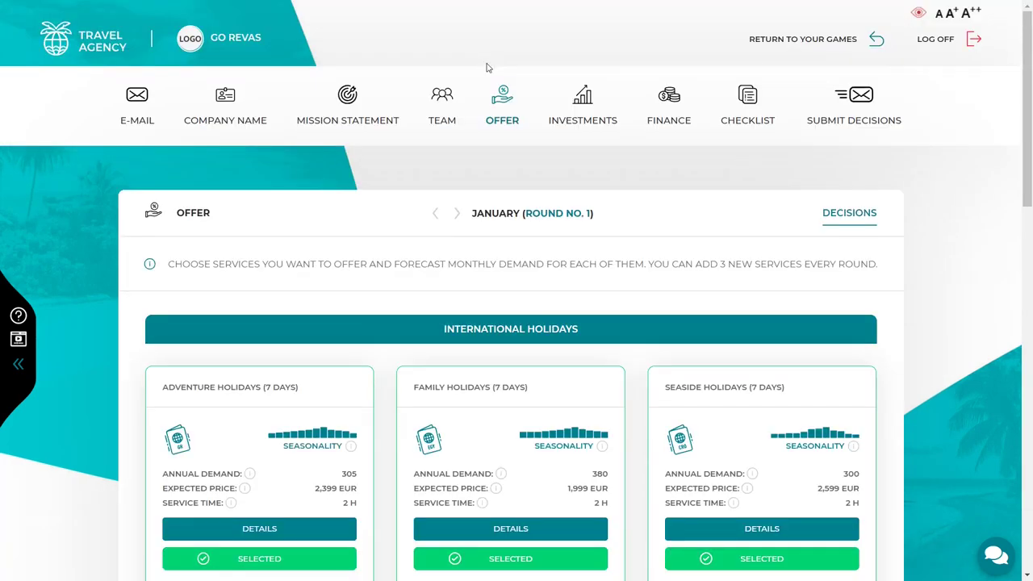
pyautogui.scroll(-2, 387, 411)
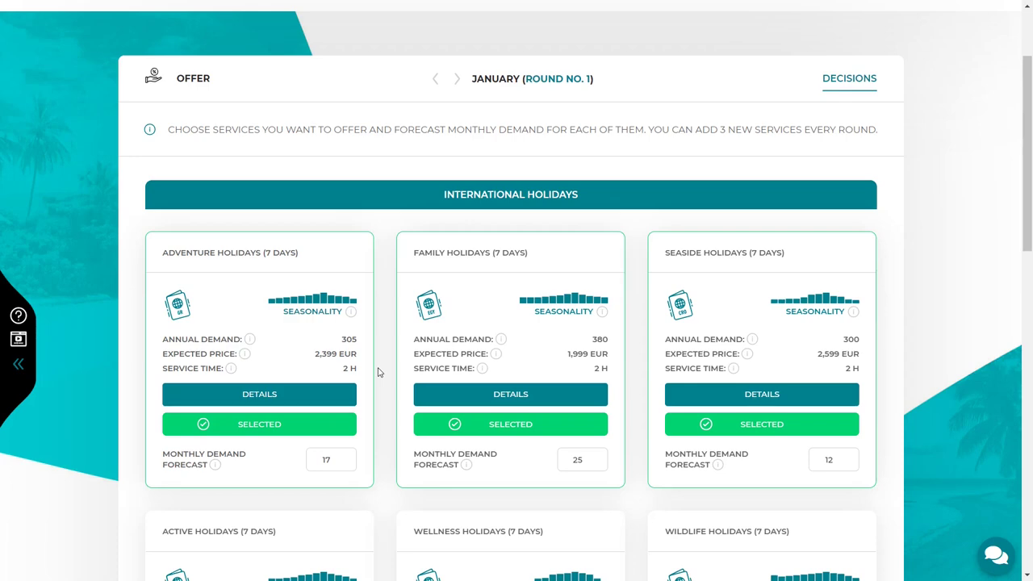
# Switch to Excel, calculate the service time needed for all customers in D2 with =B2*C2, and copy the formula down to D4
pyautogui.hotkey('alt', 'Tab')
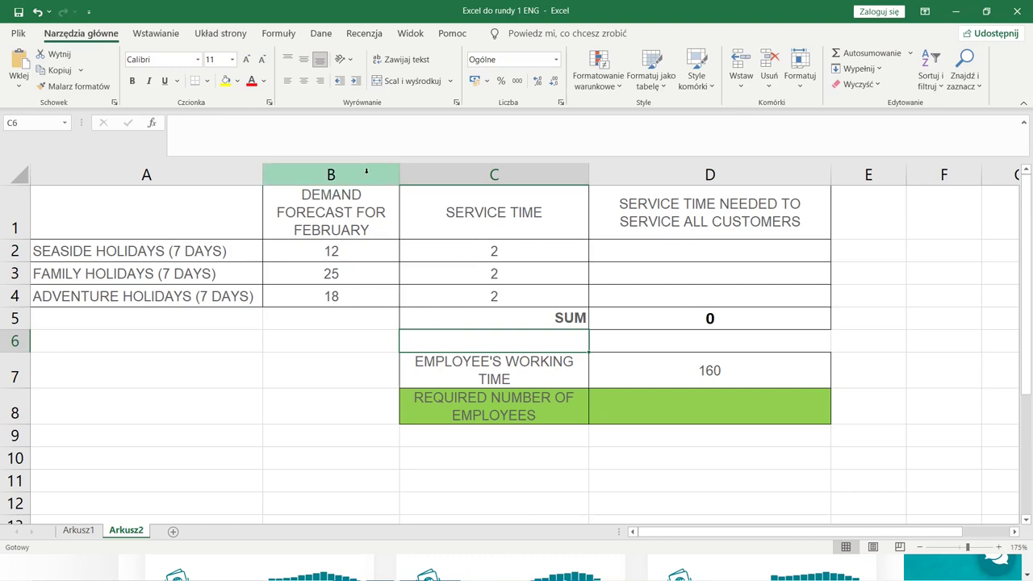
pyautogui.click(393, 172)
pyautogui.click(495, 174)
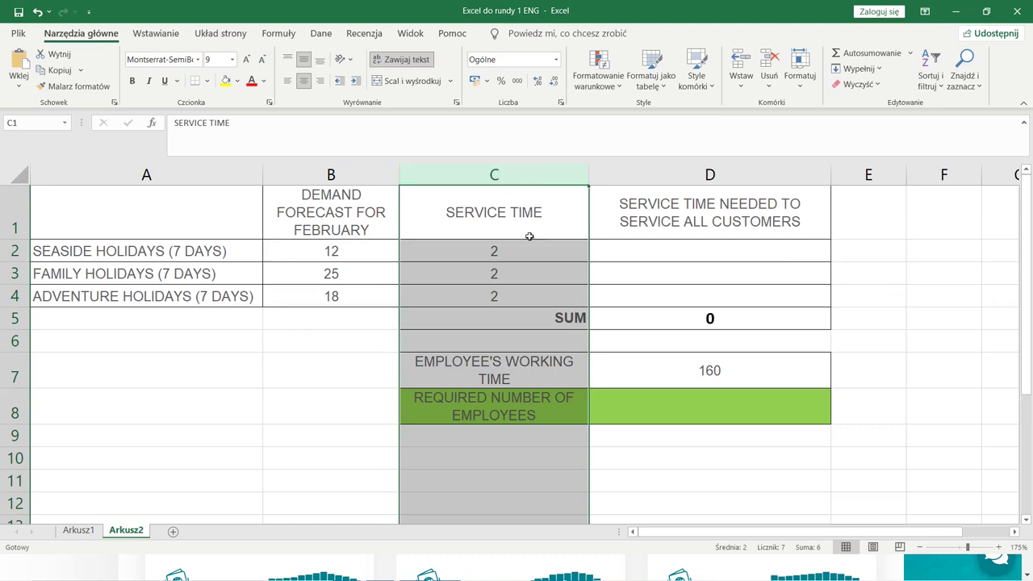
pyautogui.click(645, 249)
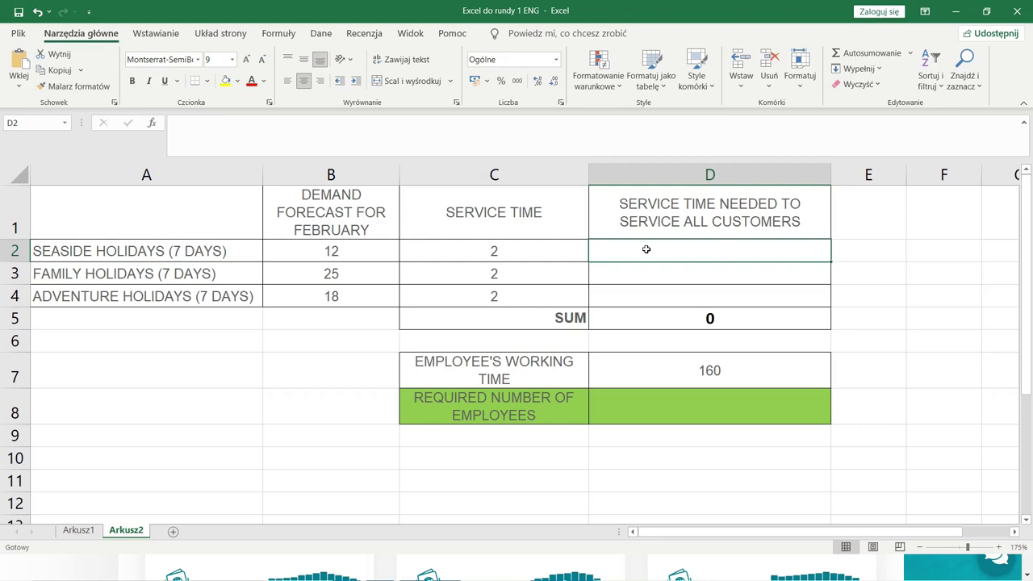
pyautogui.write('=')
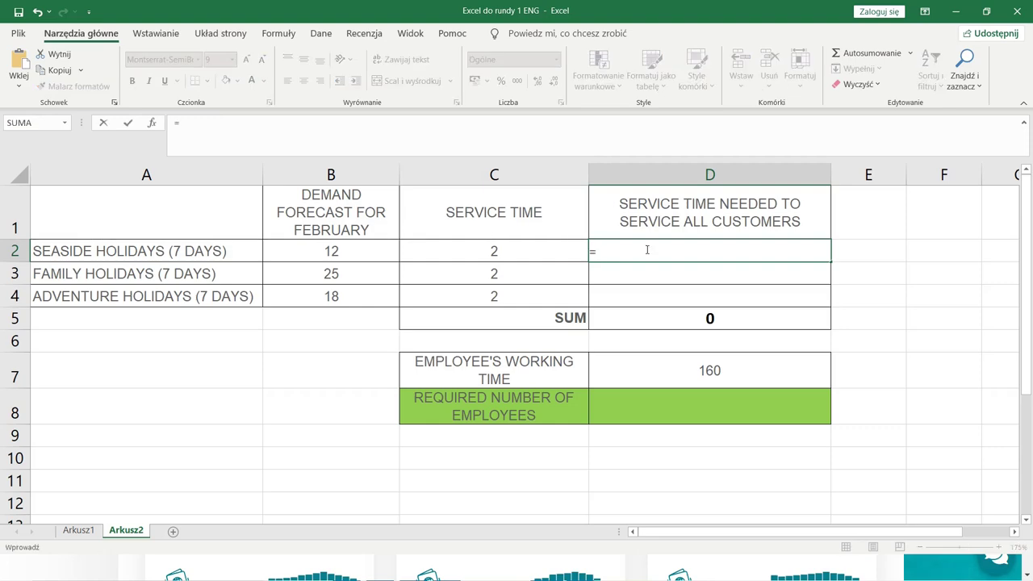
pyautogui.click(364, 253)
pyautogui.write('*')
pyautogui.click(473, 250)
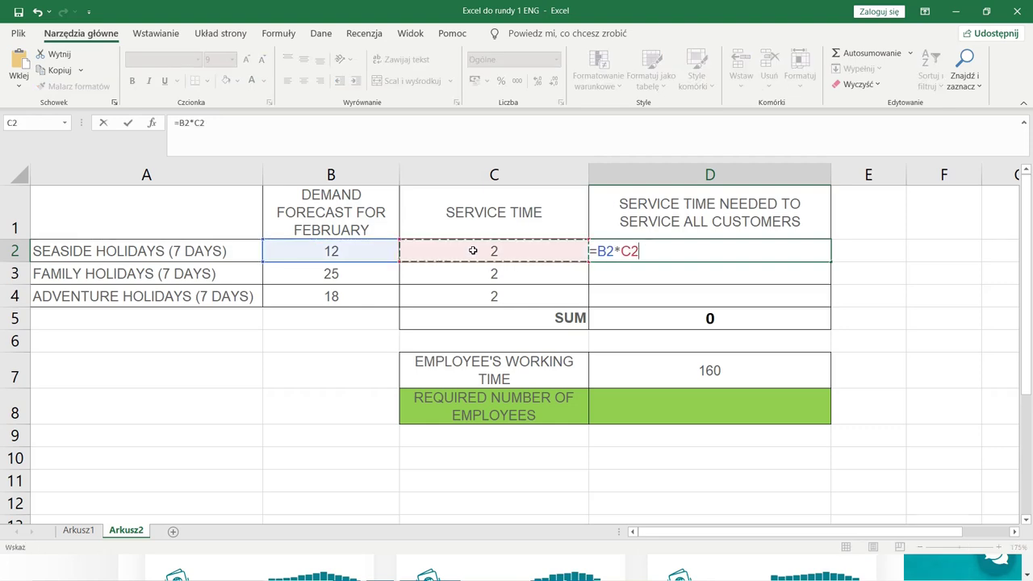
pyautogui.press('Return')
pyautogui.click(805, 251)
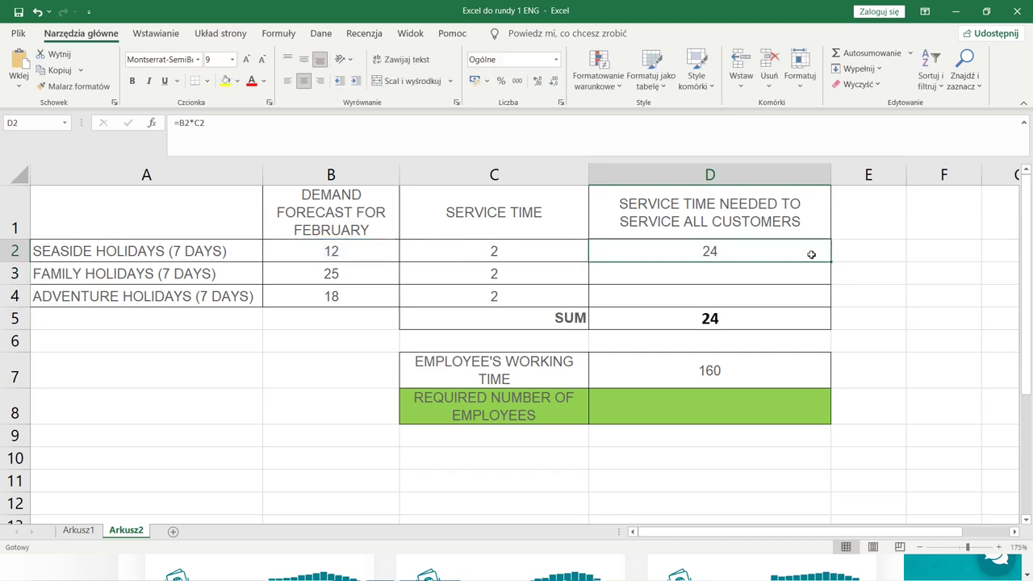
pyautogui.moveTo(831, 261); pyautogui.dragTo(827, 302)
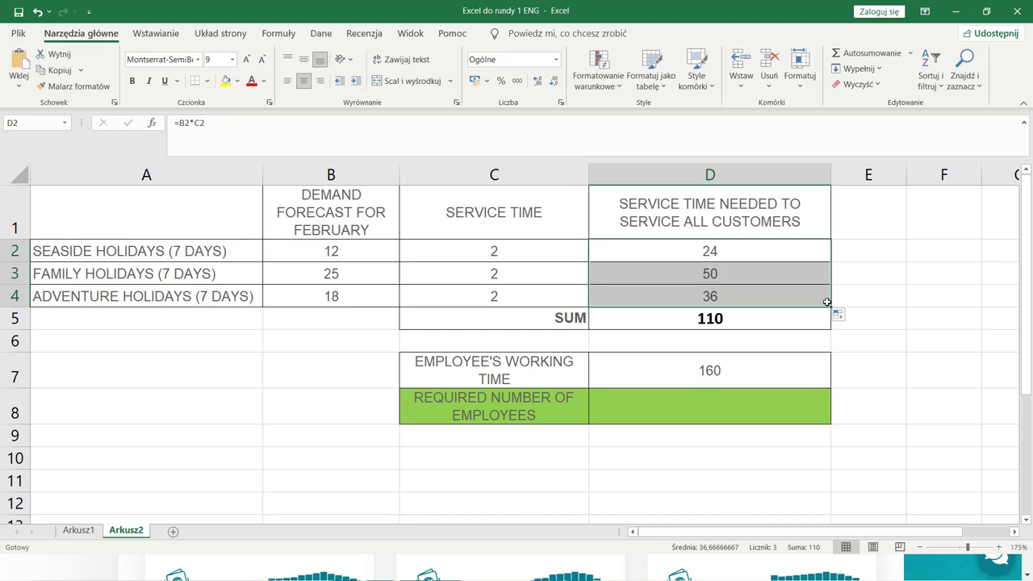
# Calculate the required number of employees in D8 by dividing the total service time by the employee's working time, =D5/D7
pyautogui.click(740, 405)
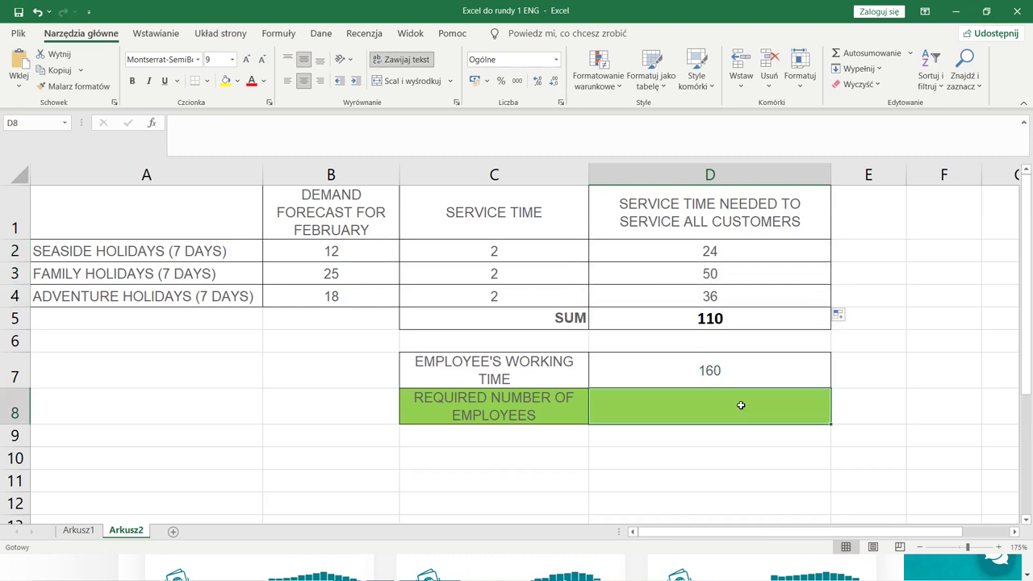
pyautogui.write('=')
pyautogui.click(734, 320)
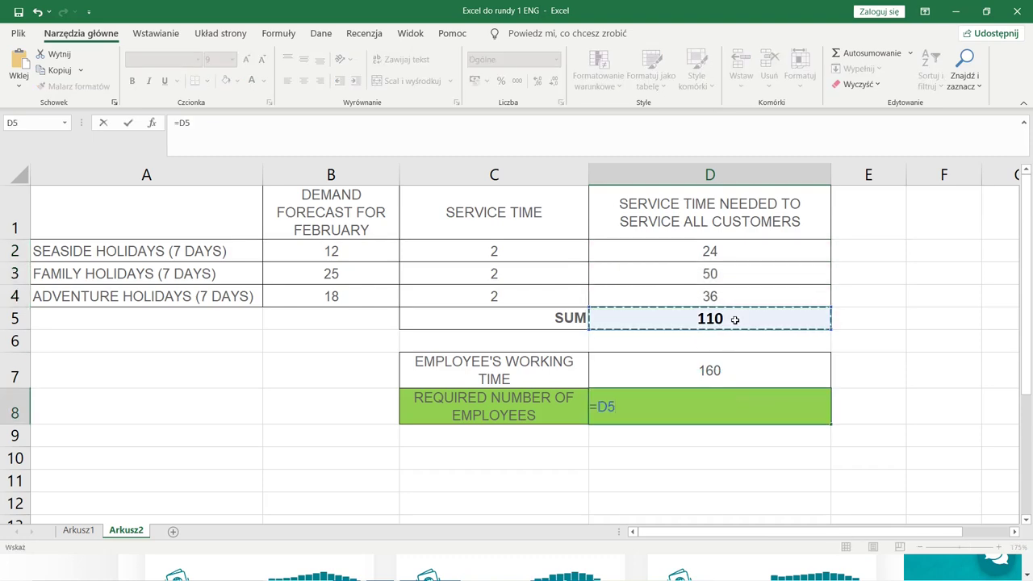
pyautogui.write('/')
pyautogui.click(731, 372)
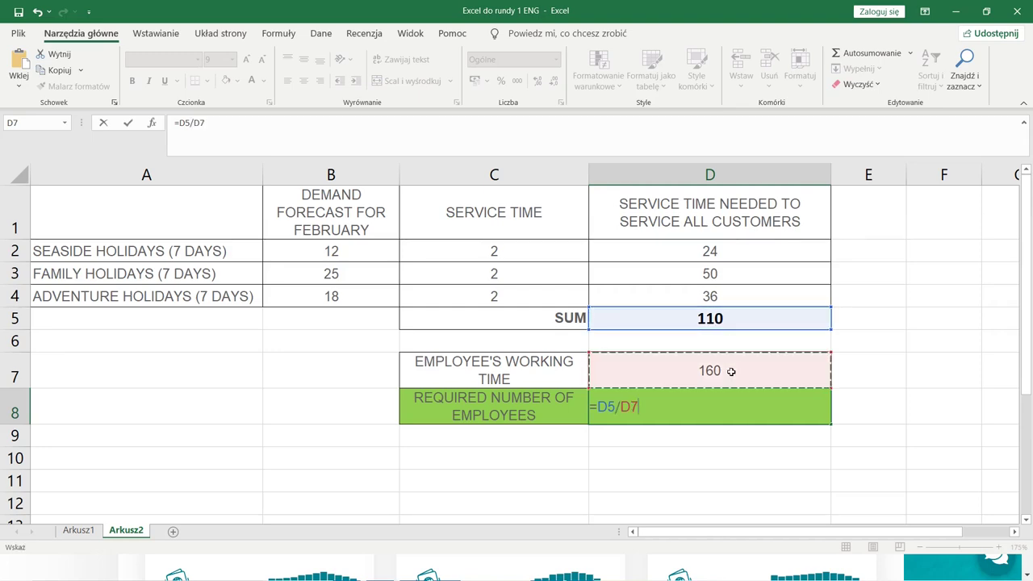
pyautogui.press('Return')
pyautogui.click(874, 429)
pyautogui.click(874, 407)
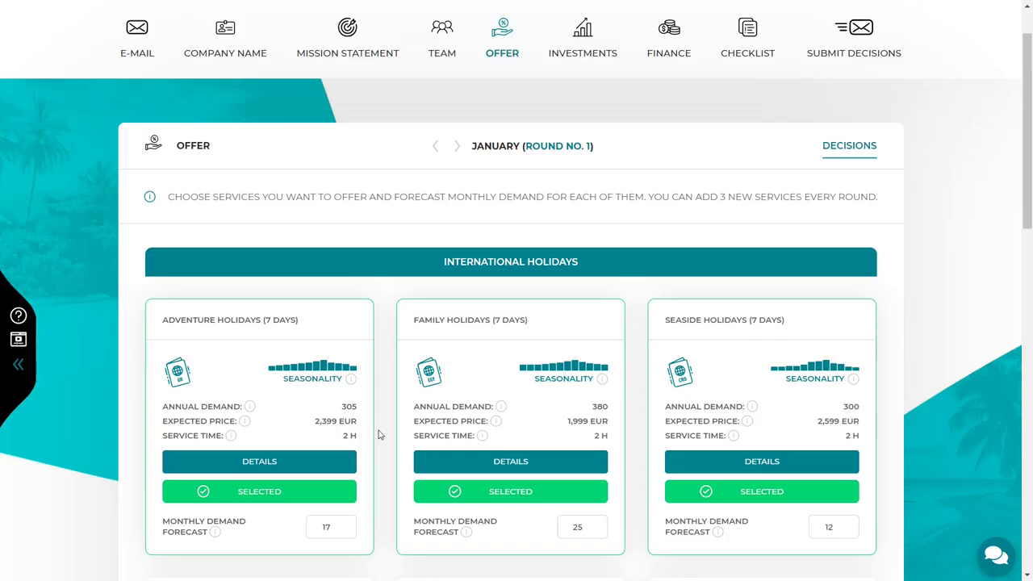
# Choose the activation of 1 workstation for 1,000 EUR in the investment decisions
pyautogui.scroll(2, 379, 435)
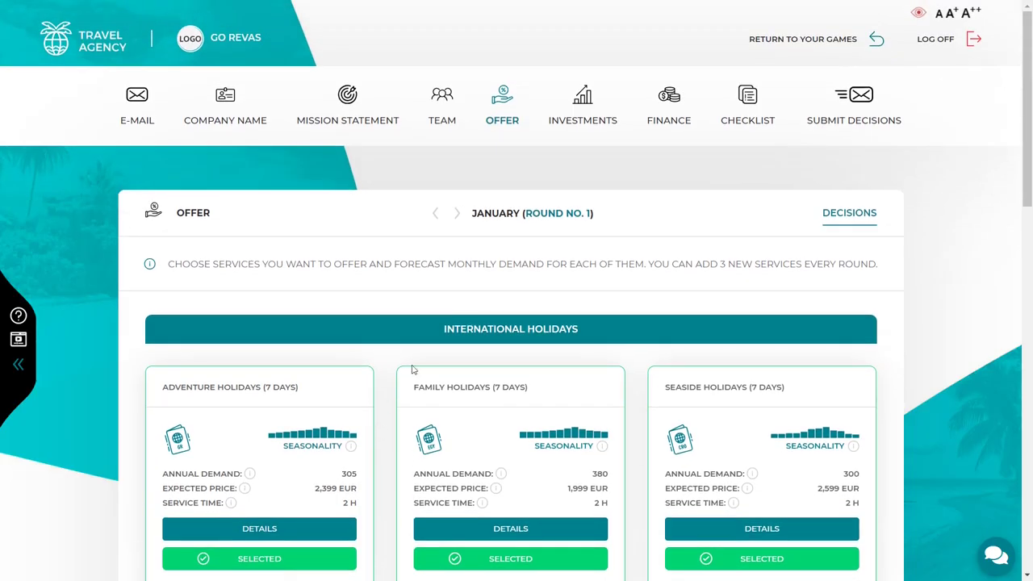
pyautogui.moveTo(598, 121)
pyautogui.click(581, 163)
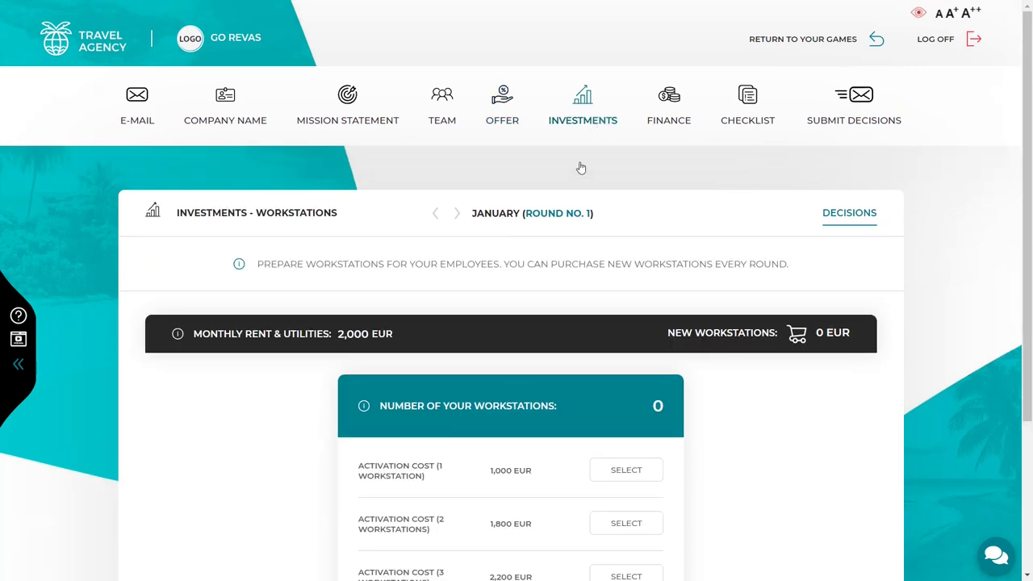
pyautogui.scroll(-2, 714, 409)
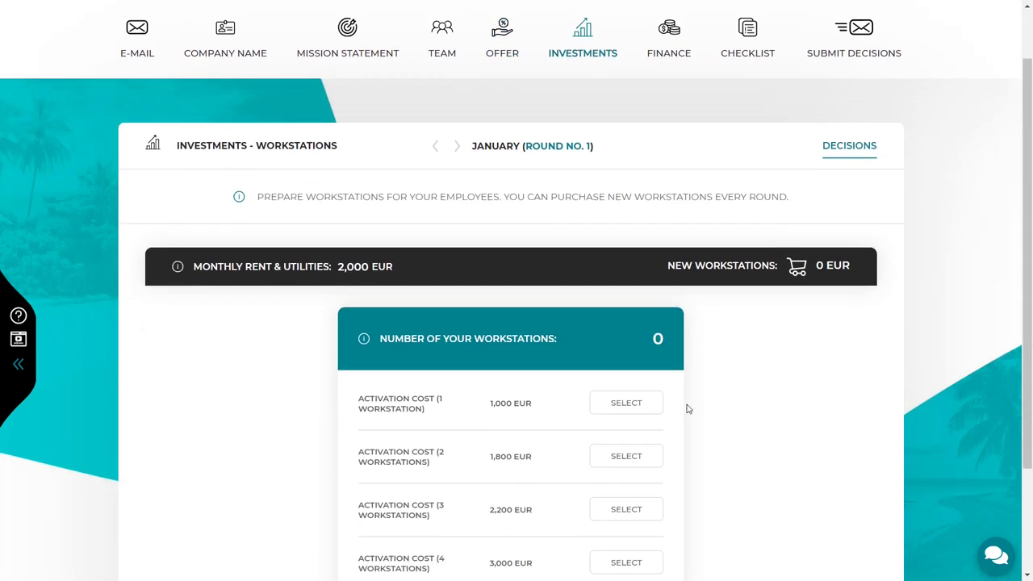
pyautogui.click(646, 404)
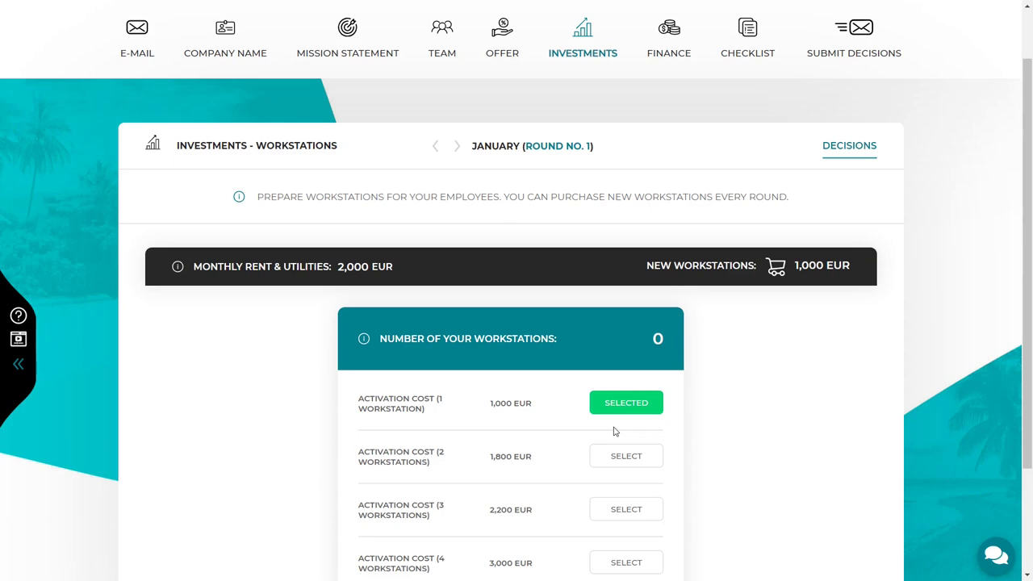
pyautogui.scroll(1, 710, 367)
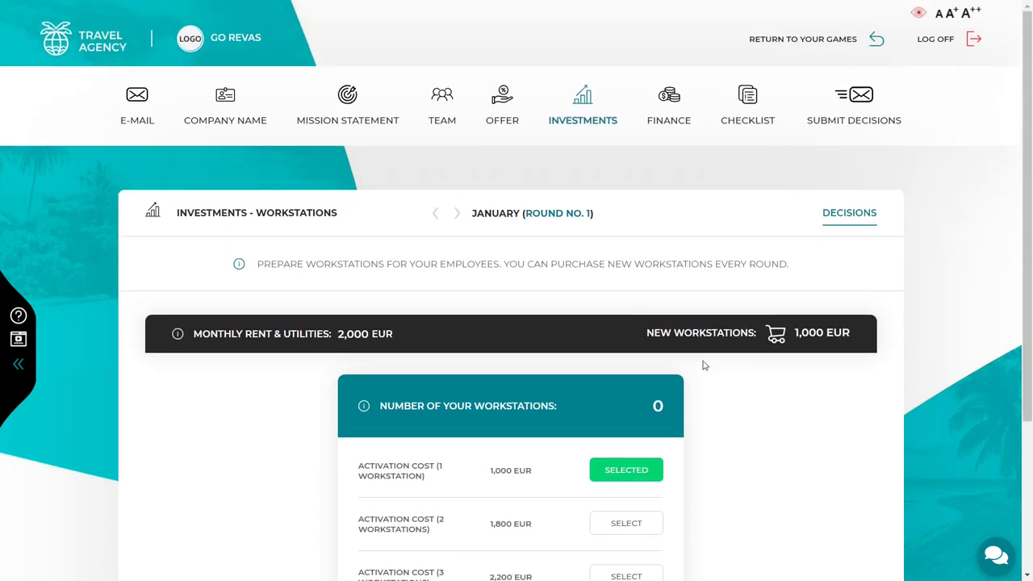
# Choose Beauty Bank for the company's corporate account in the finance decisions
pyautogui.moveTo(662, 135)
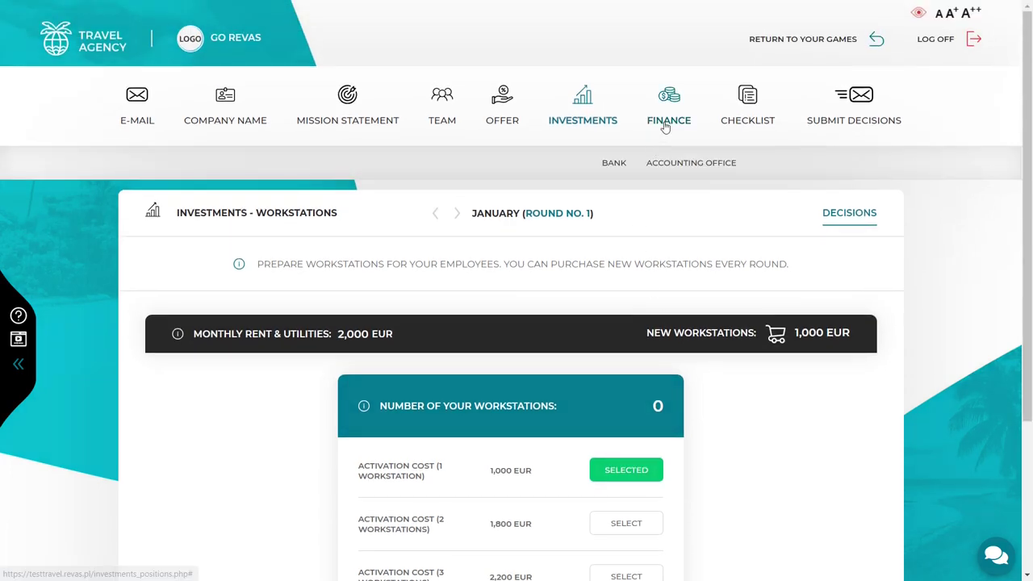
pyautogui.click(617, 164)
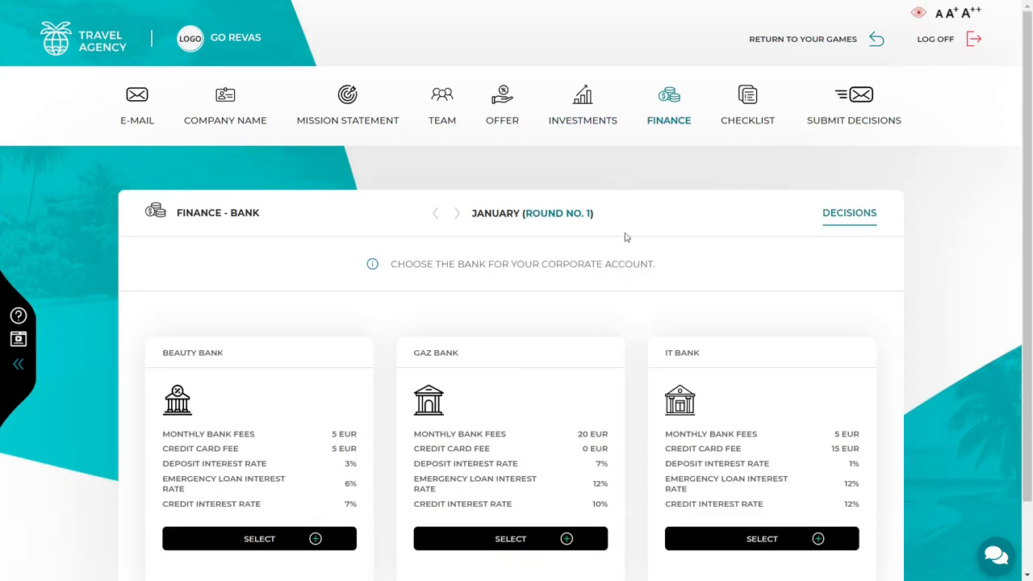
pyautogui.scroll(-1, 635, 304)
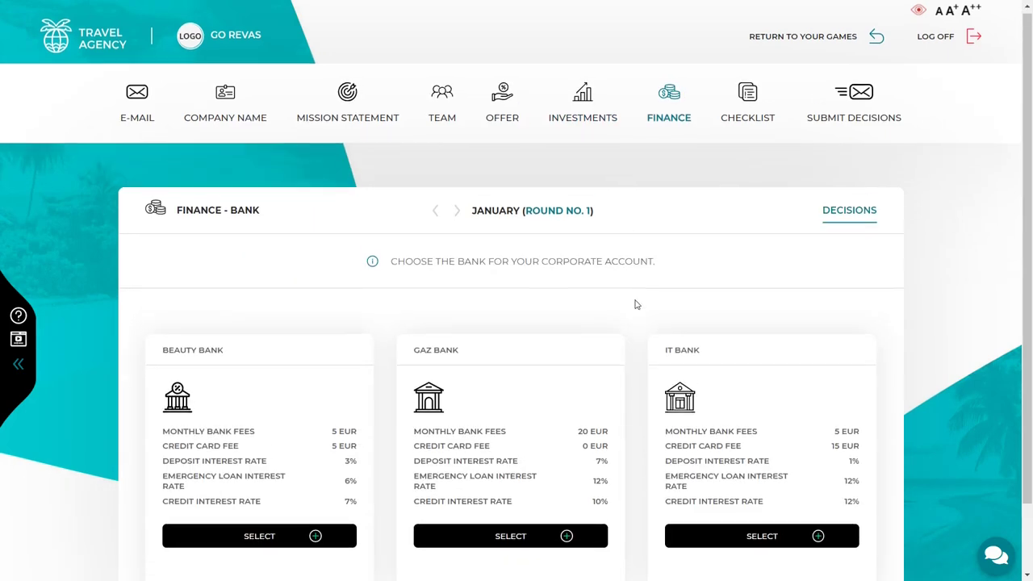
pyautogui.scroll(-1, 636, 304)
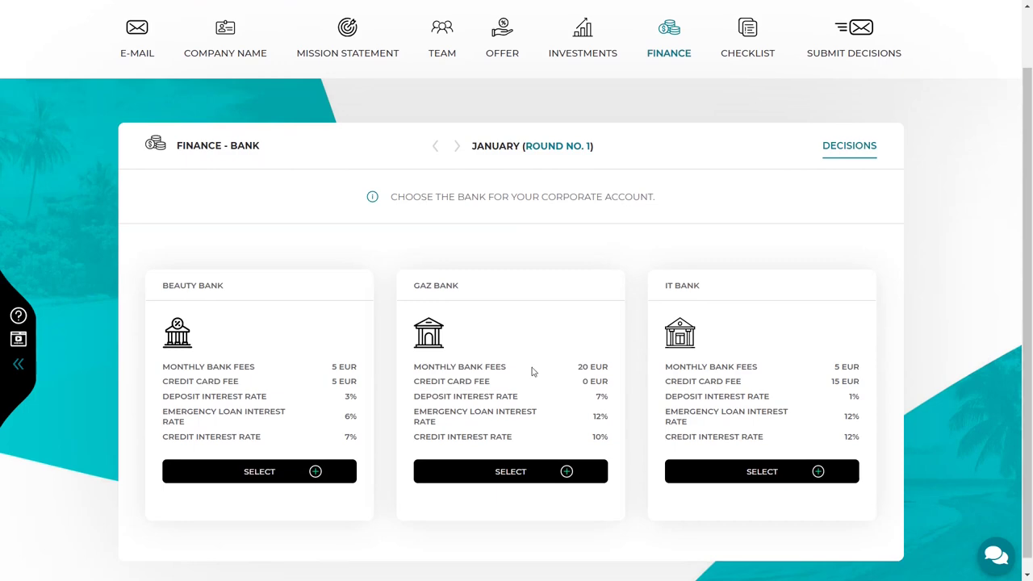
pyautogui.click(333, 478)
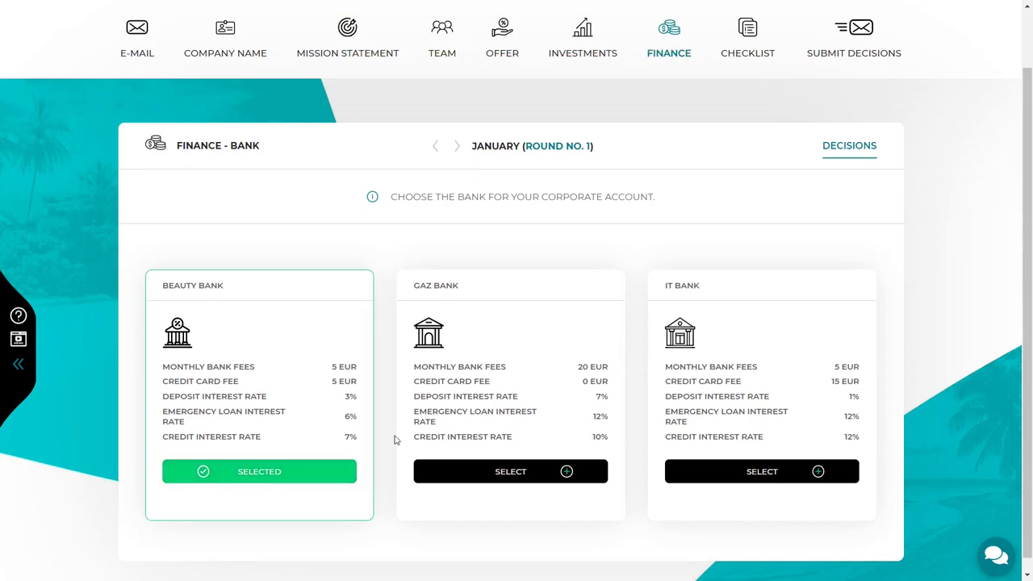
# Read the accounting rules and choose Quickbooks as the accounting office that keeps the company's books
pyautogui.scroll(1, 394, 440)
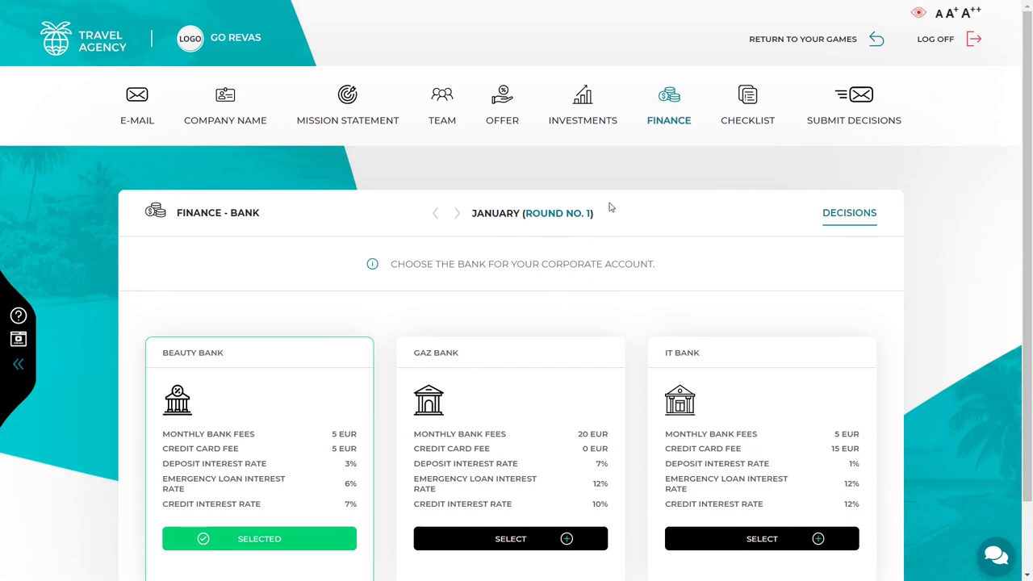
pyautogui.moveTo(669, 120)
pyautogui.click(667, 165)
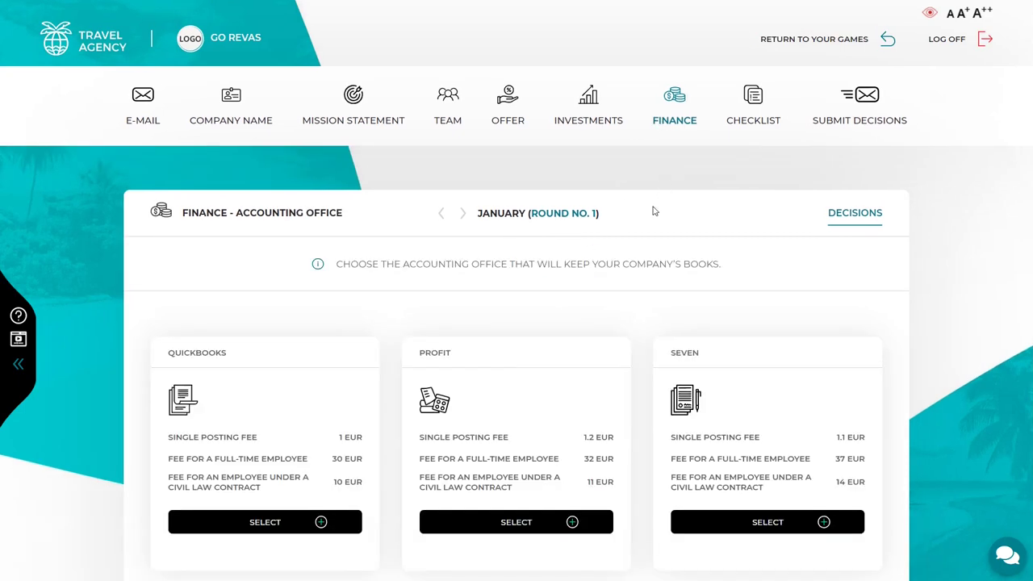
pyautogui.scroll(-1, 642, 296)
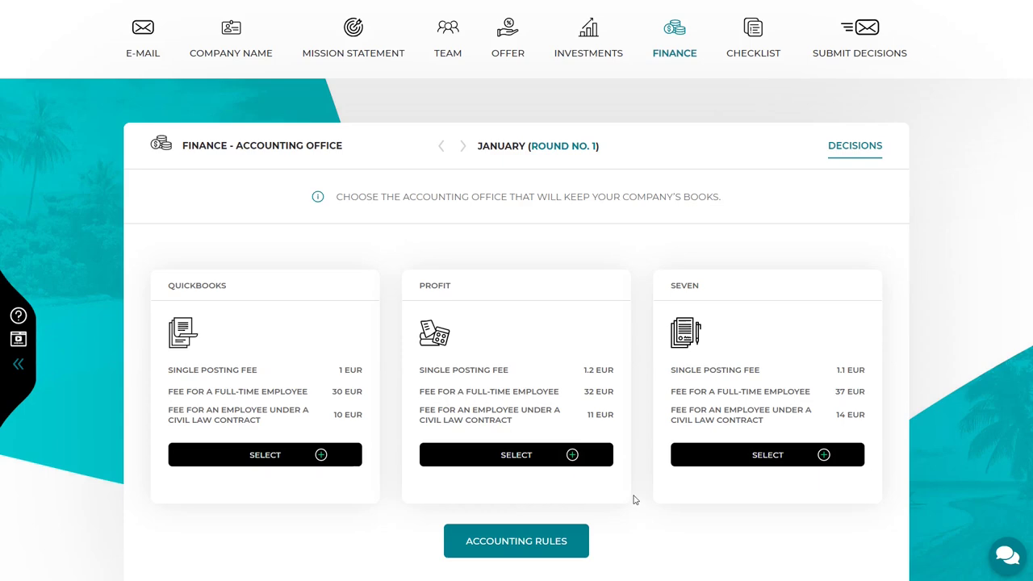
pyautogui.click(561, 545)
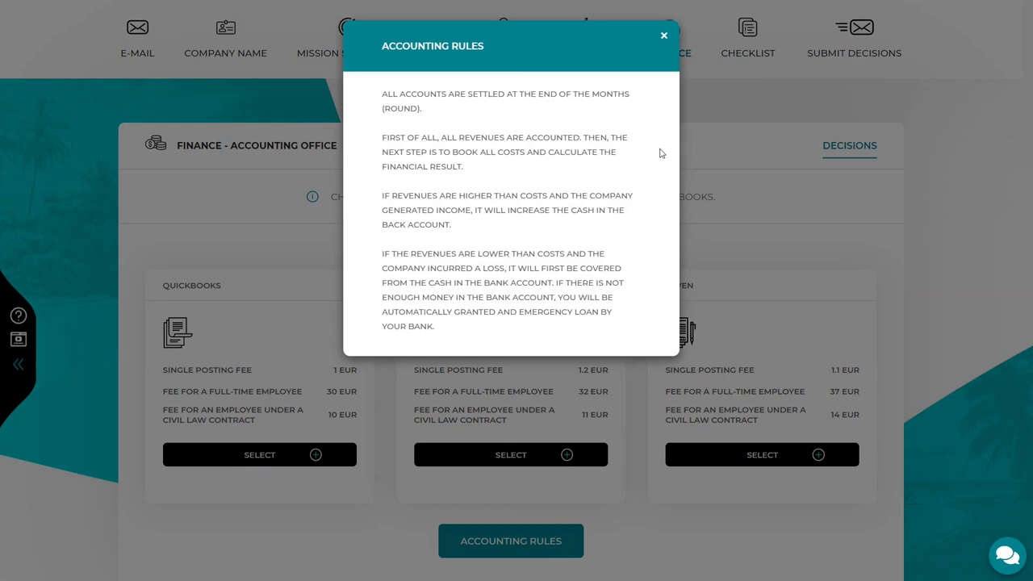
pyautogui.click(664, 37)
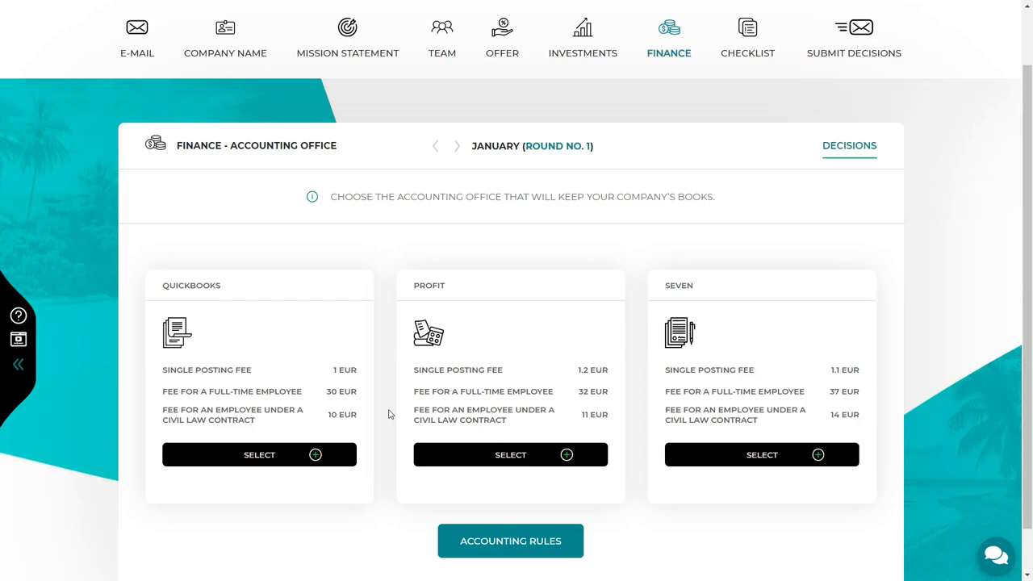
pyautogui.click(340, 468)
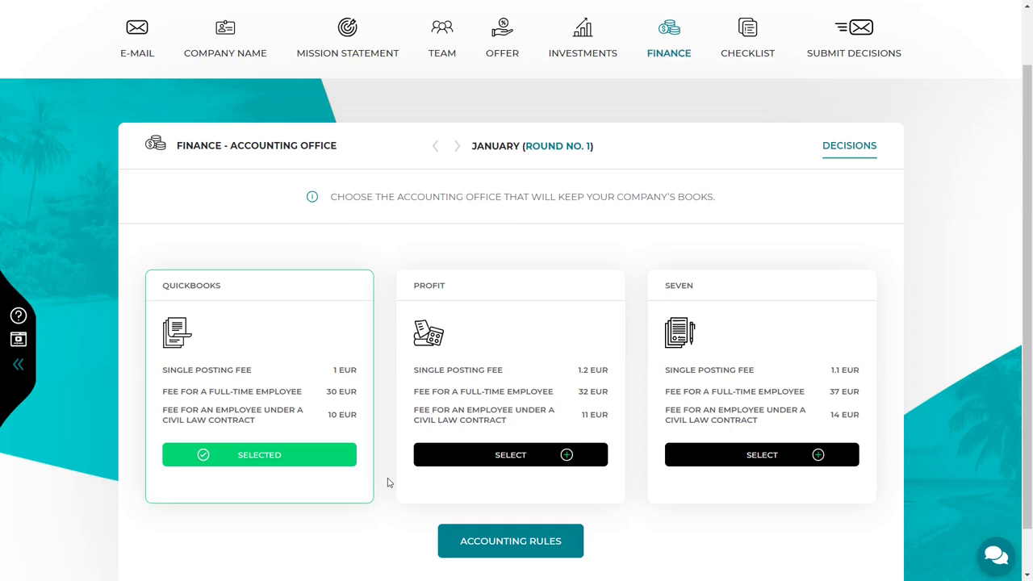
# Check the round 1 decisions for mistakes and correct the missing workstation purchase by selecting activation of 1 workstation for 1,000 EUR
pyautogui.scroll(1, 387, 481)
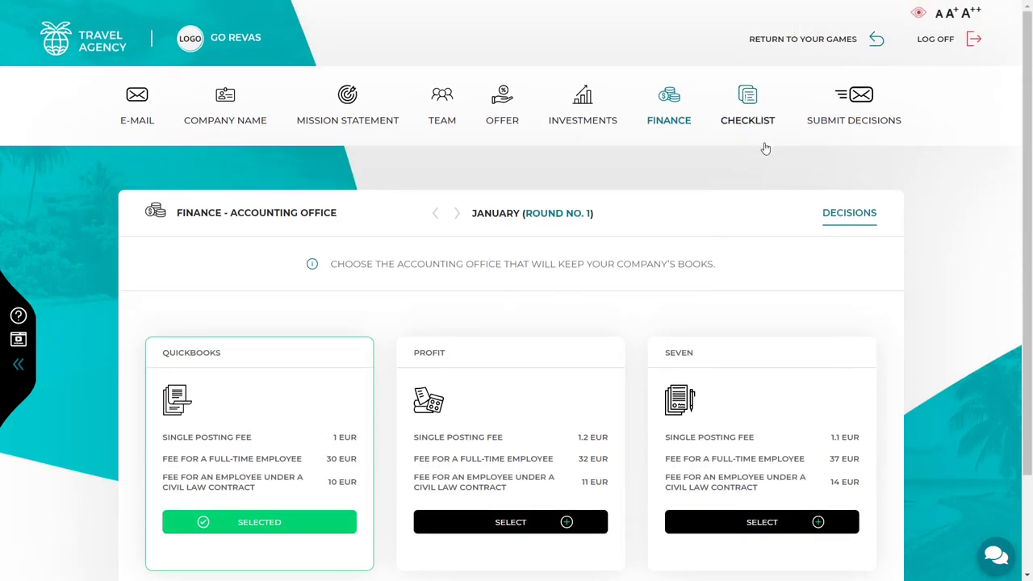
pyautogui.click(748, 125)
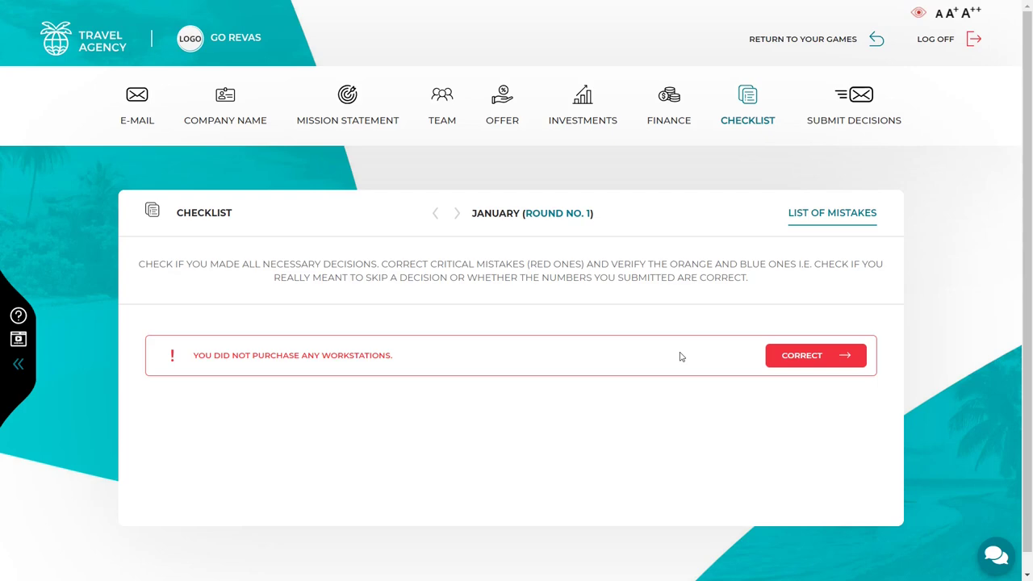
pyautogui.click(775, 356)
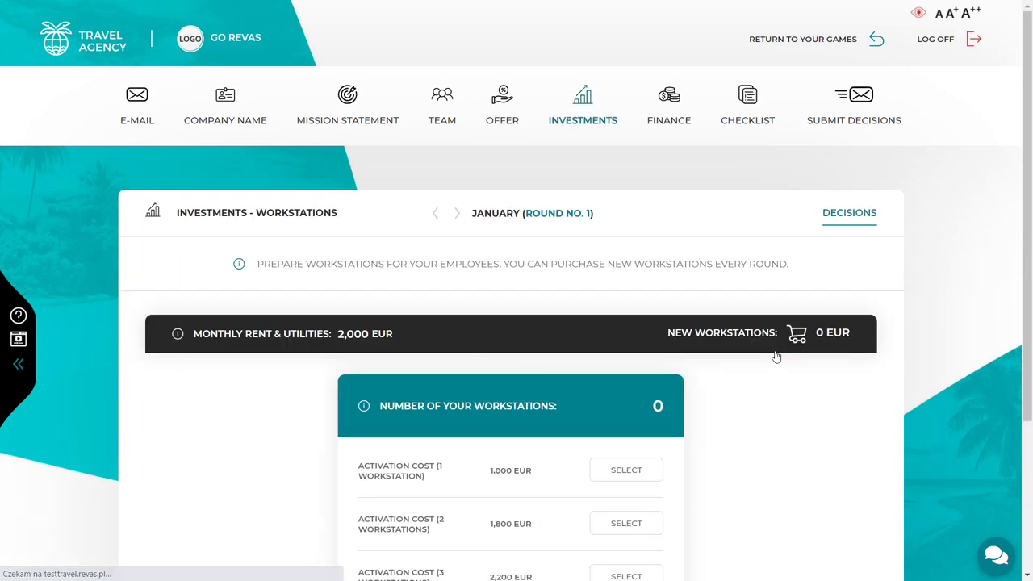
pyautogui.click(639, 478)
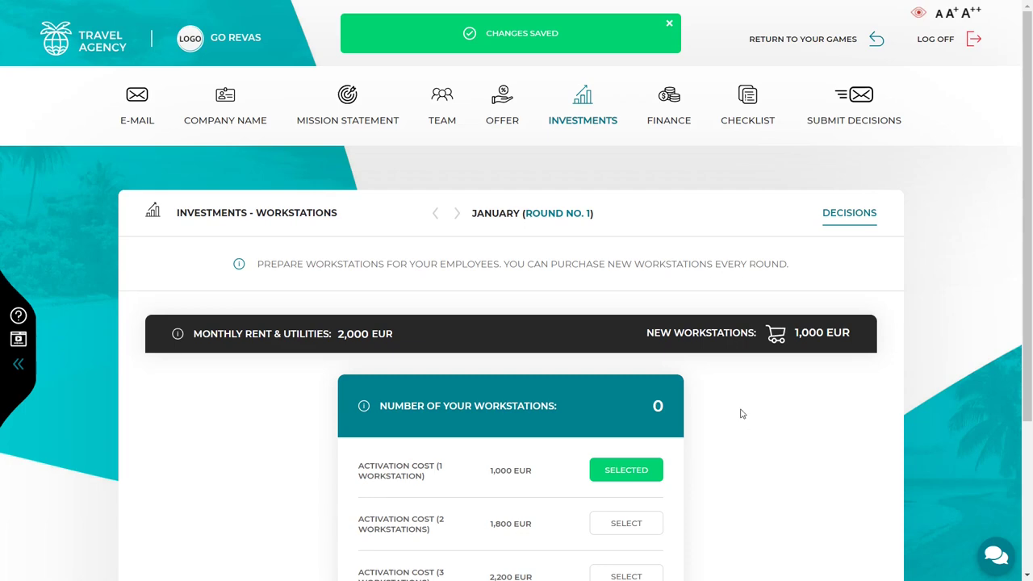
# Recheck the list of mistakes and submit the round 1 decisions
pyautogui.click(742, 129)
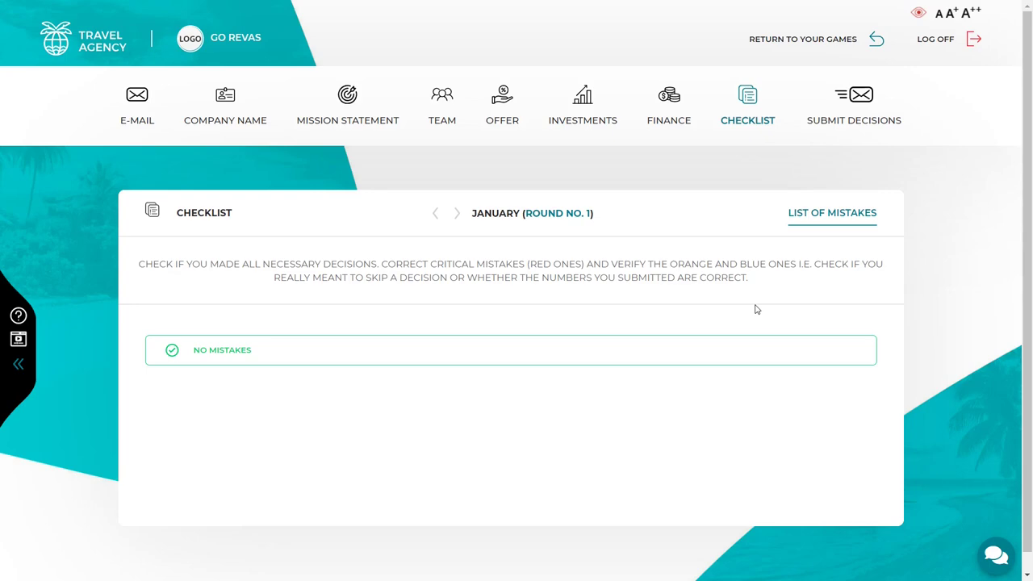
pyautogui.click(847, 104)
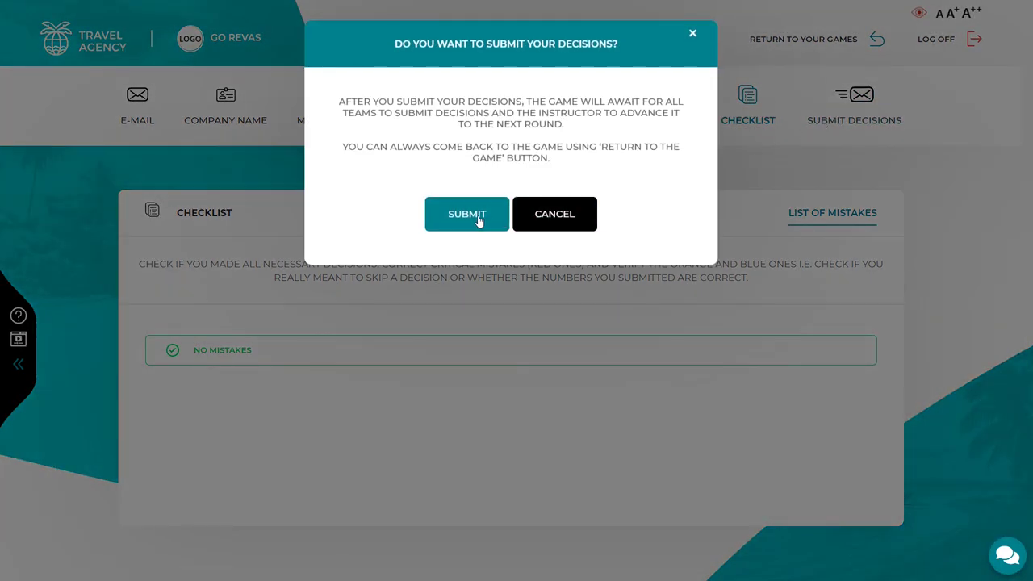
pyautogui.click(477, 218)
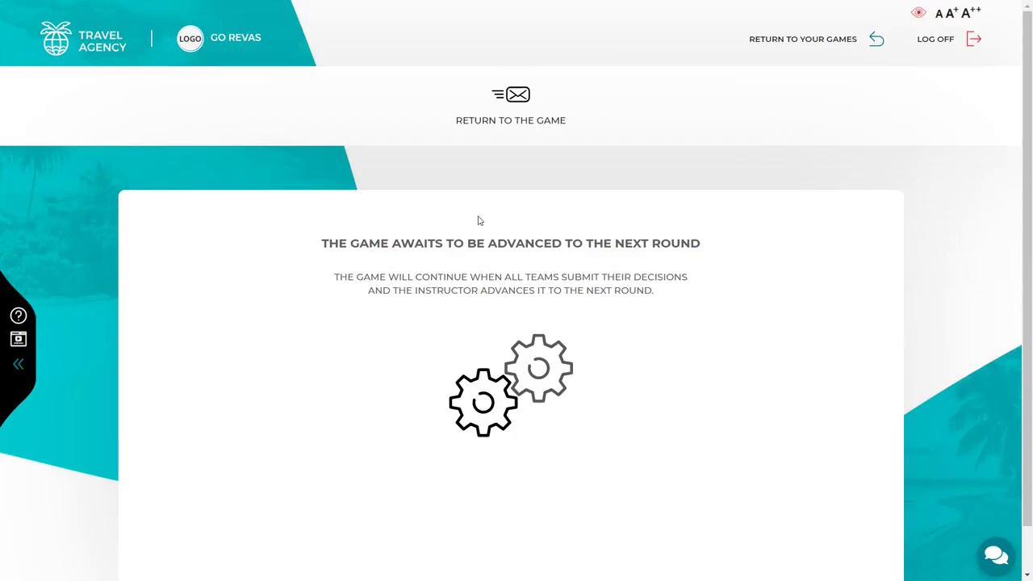